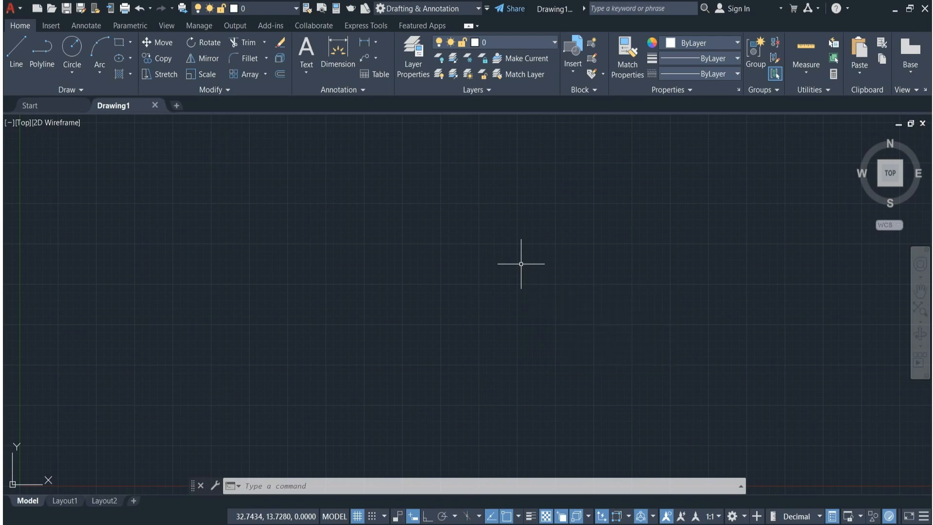
Configure the drawing units with a length precision of 0 and millimetres as the insertion scale.
click(433, 208)
click(427, 218)
click(434, 270)
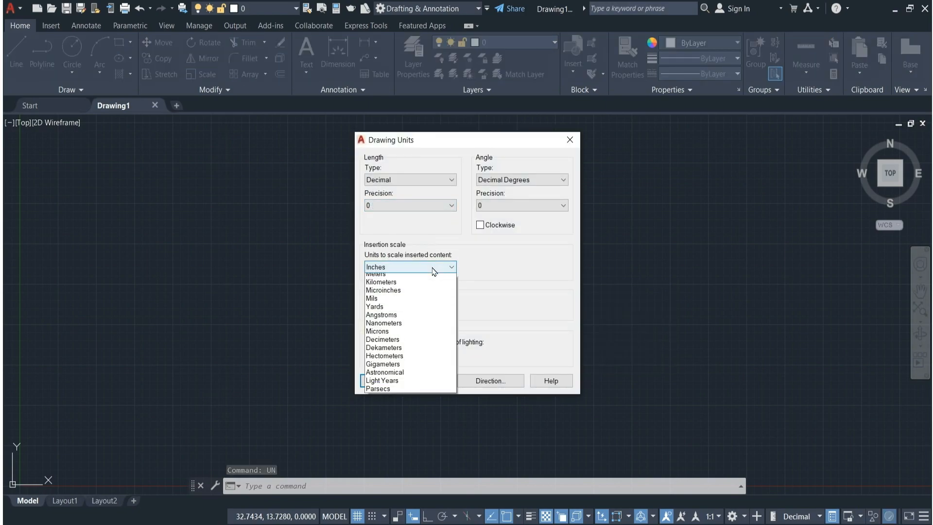
click(411, 313)
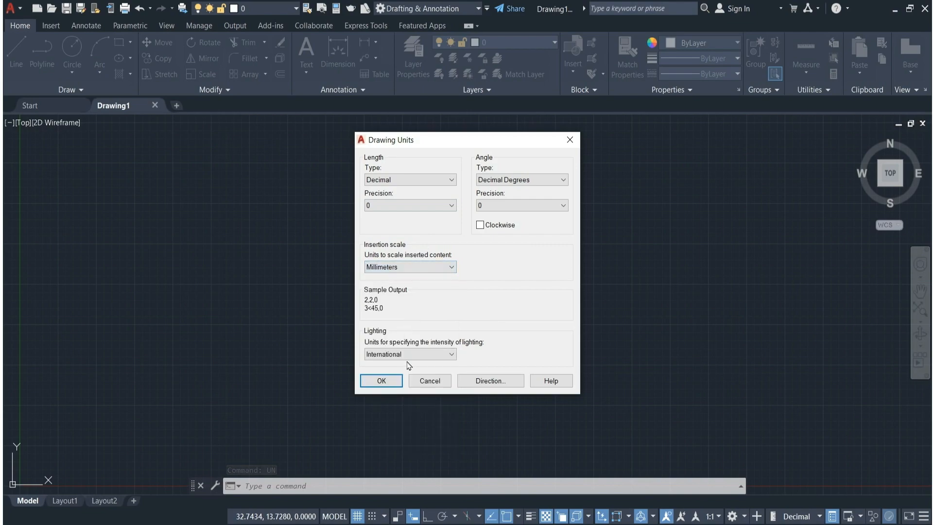
click(380, 381)
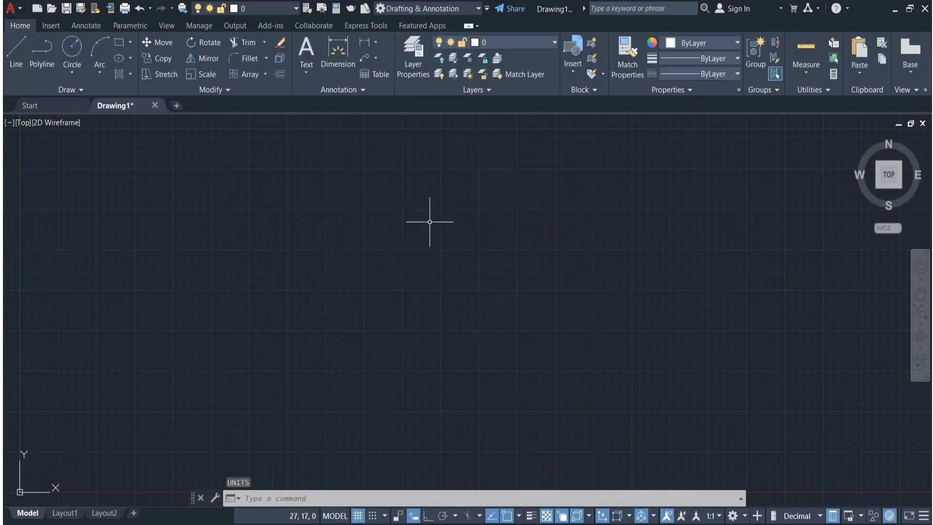
Set the model space limits from 0,0 to 420,297.
text(LIM)
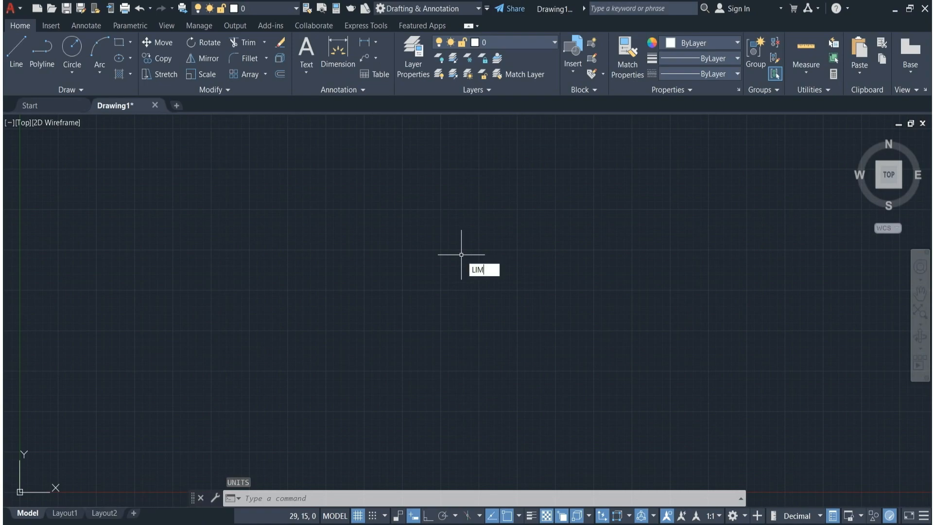
click(488, 295)
text(0,0)
key(Return)
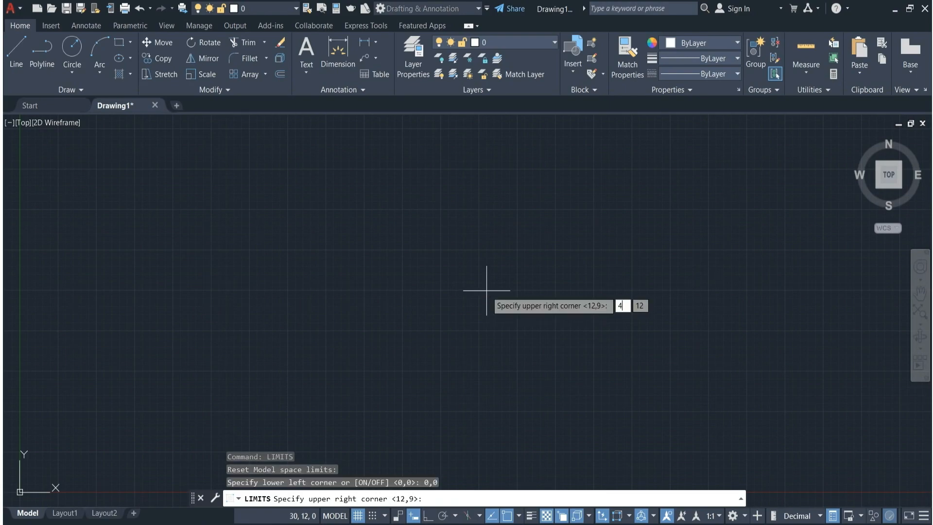
text(420,)
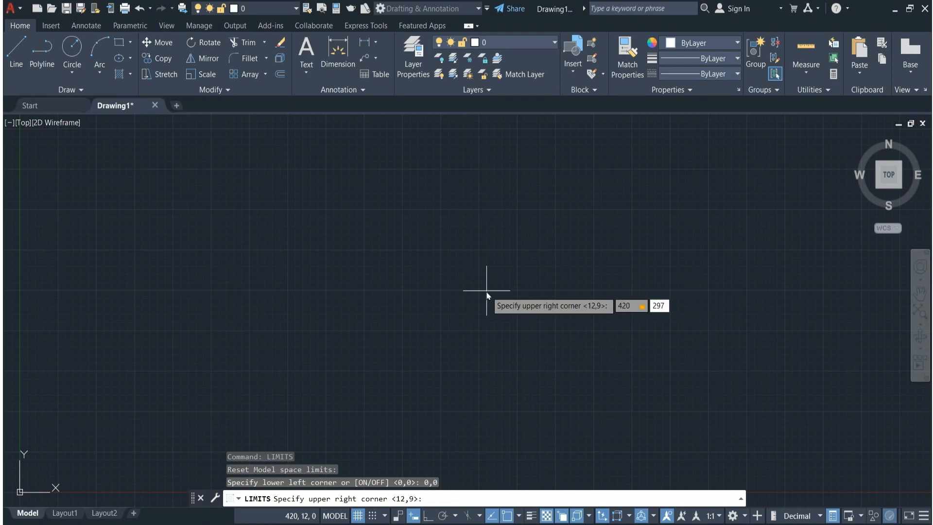
key(Return)
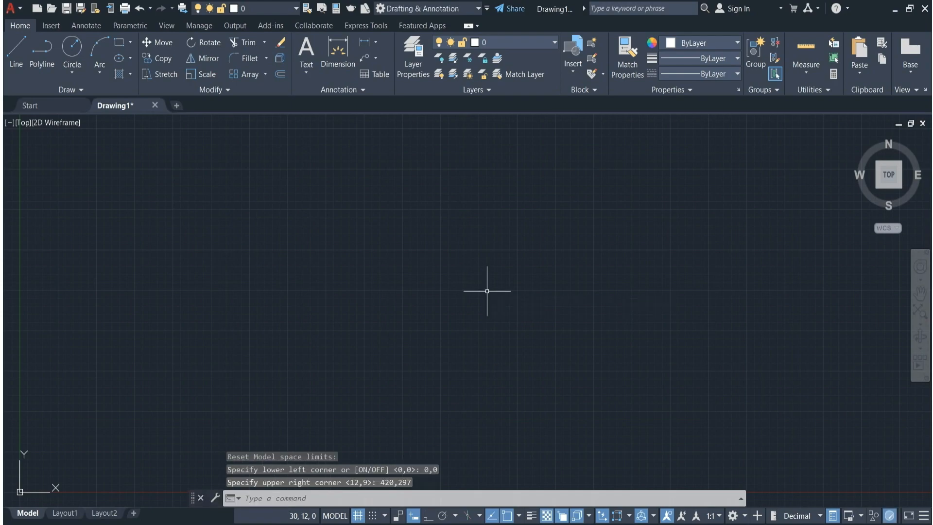
Turn off the grid display beyond the limits and run Zoom All to show the whole drawing area.
click(385, 517)
click(385, 508)
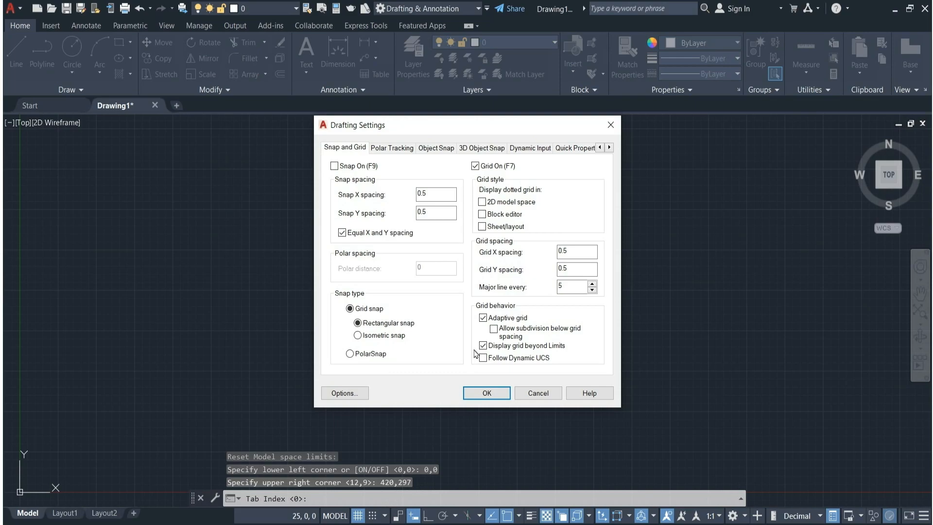
click(477, 395)
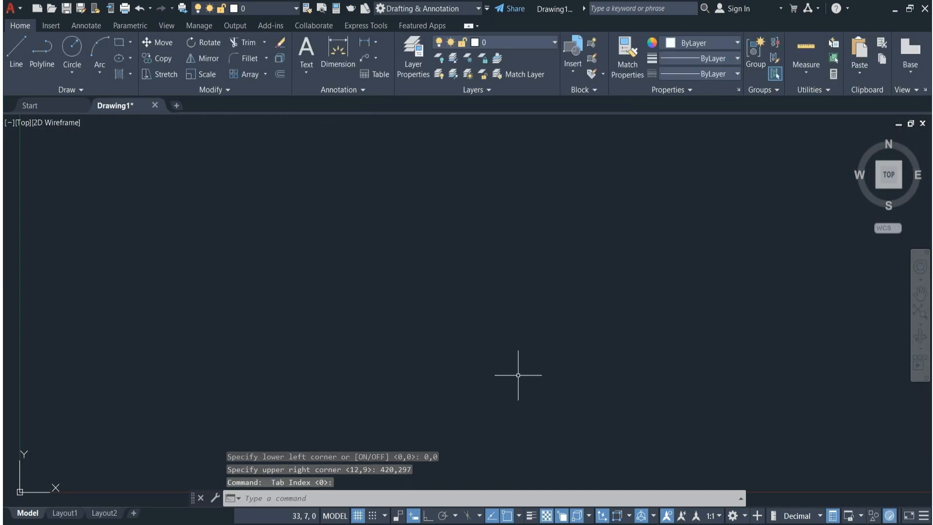
text(Z)
click(541, 403)
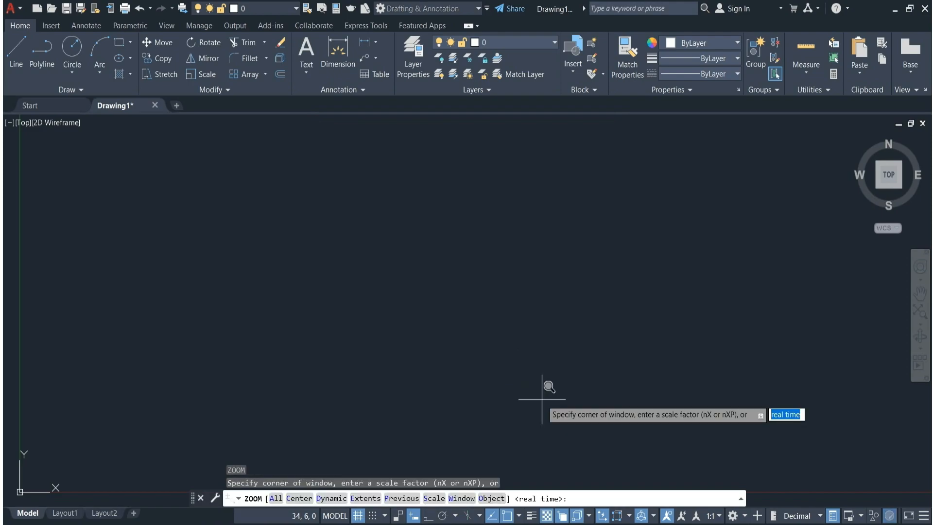
click(274, 498)
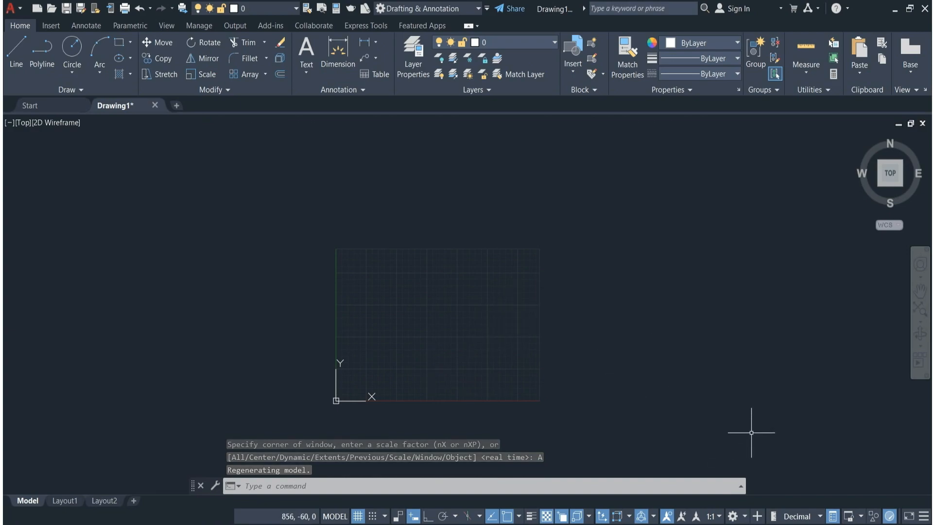
Switch the workspace to 3D Modeling.
click(743, 518)
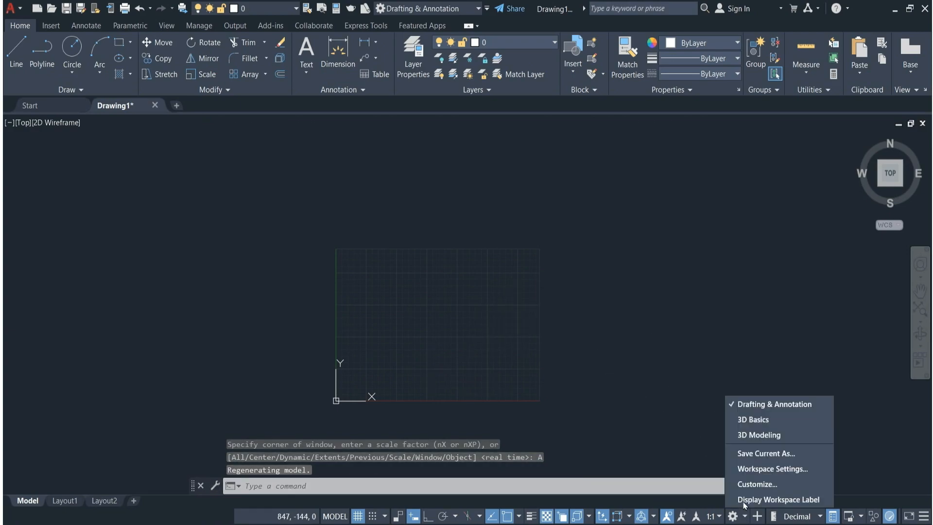
click(746, 435)
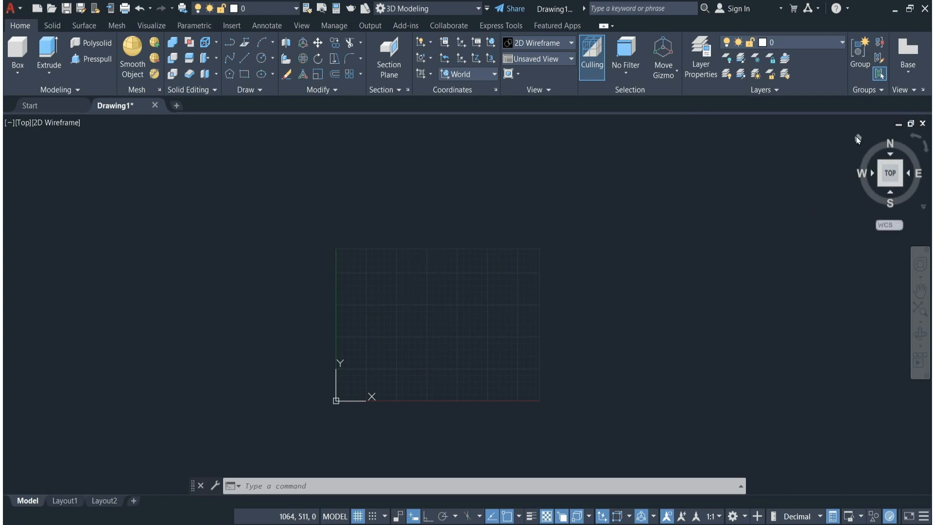
Show the drawing in the home isometric view and return it to the Top view.
click(857, 140)
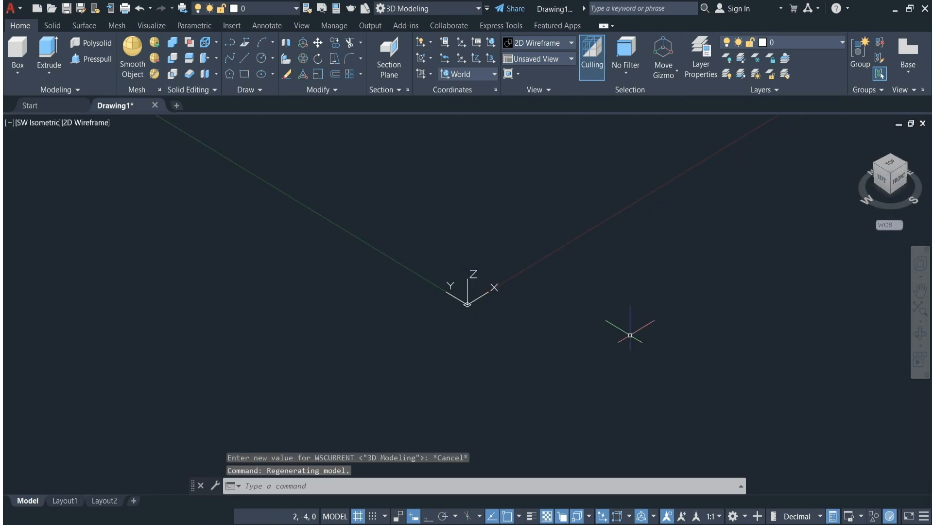
scroll(601, 372, down, 5)
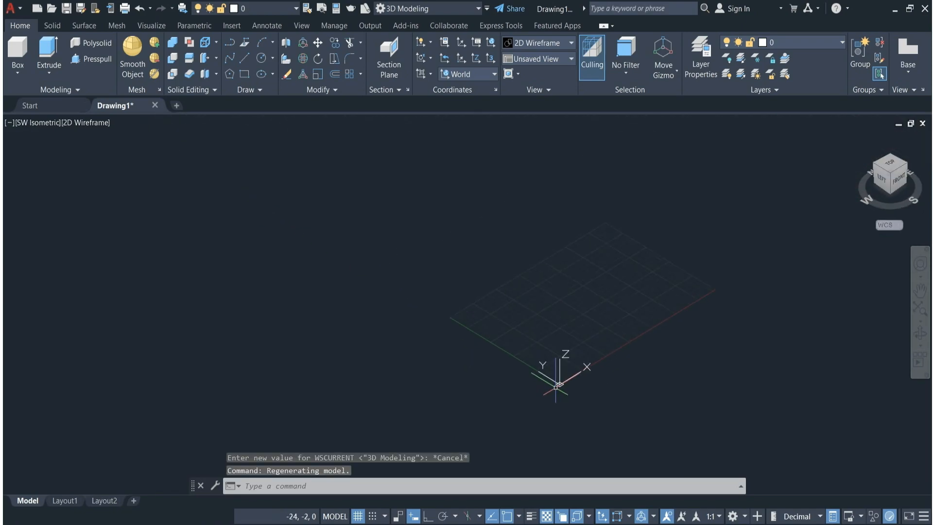
click(893, 165)
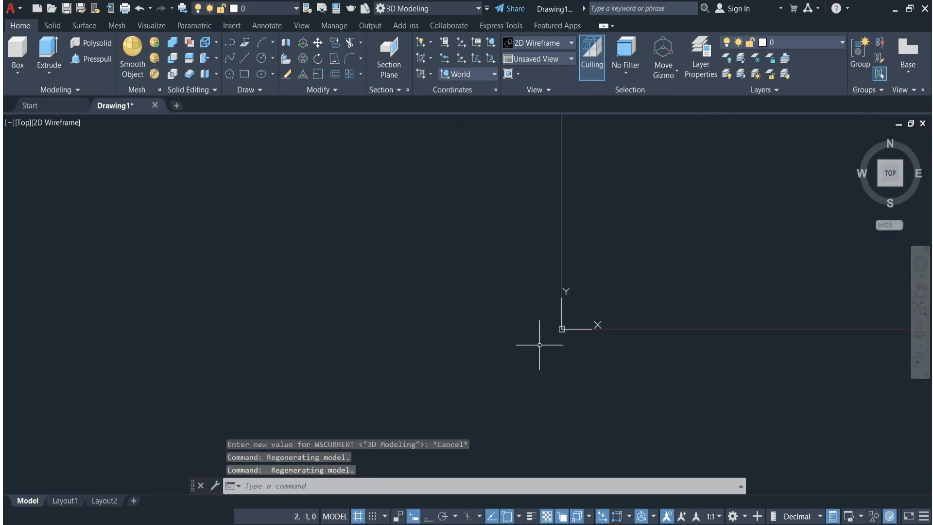
Set the viewport to the SW Isometric view.
click(19, 123)
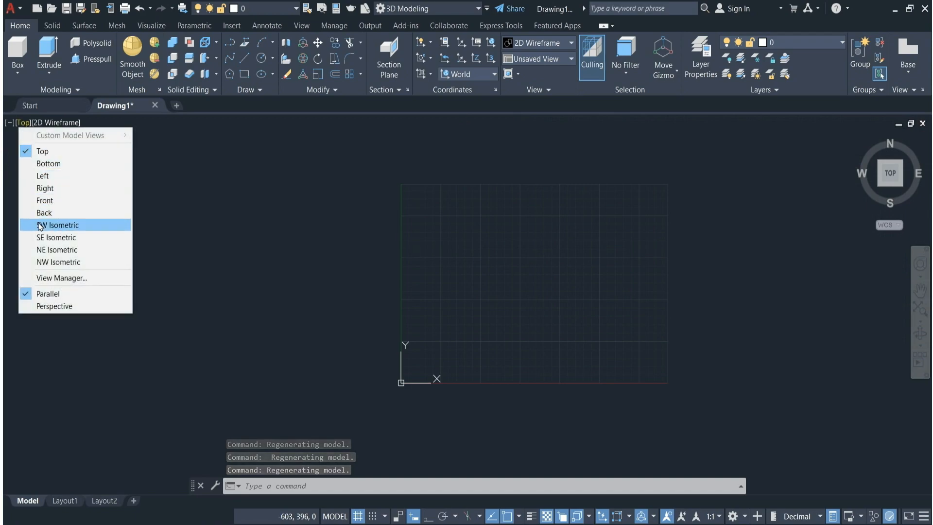
click(40, 226)
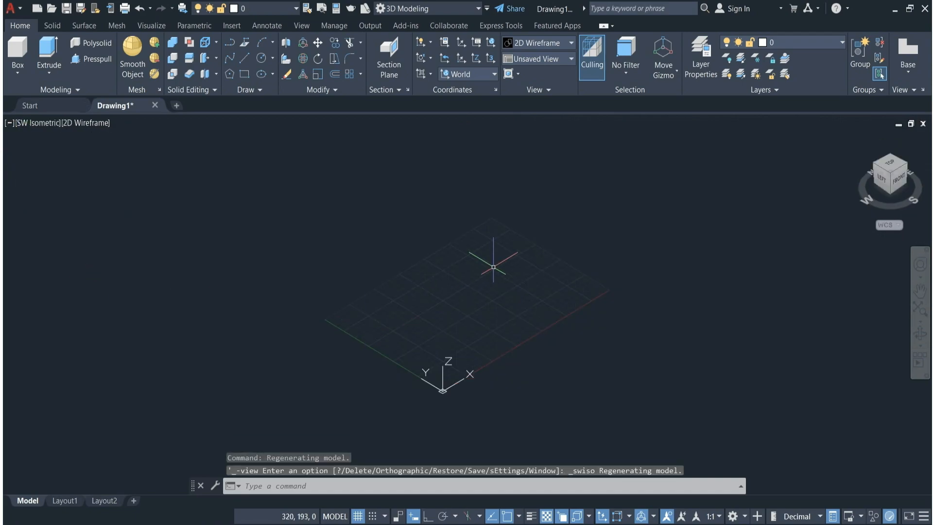
scroll(421, 349, up, 2)
scroll(422, 348, down, 2)
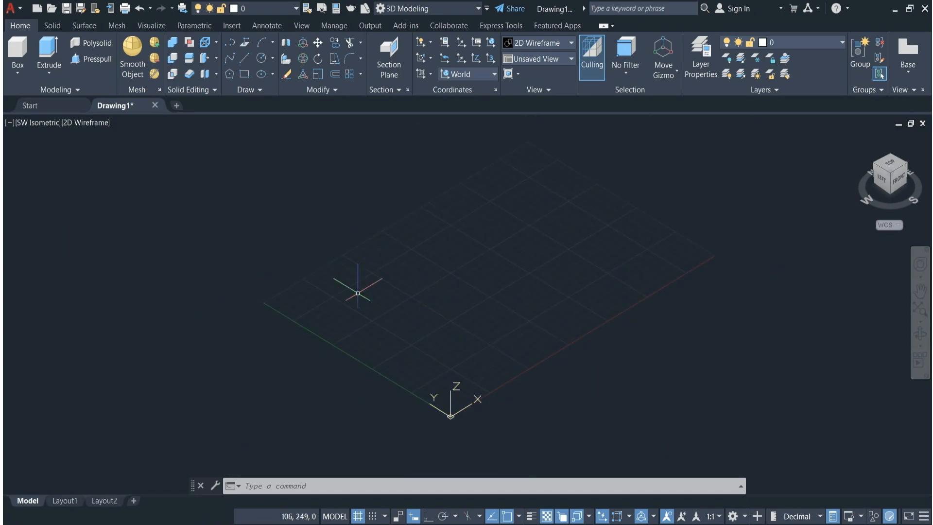
Create a solid box measuring 50 by 50 mm with a height of 50 mm near the middle of the grid.
click(20, 49)
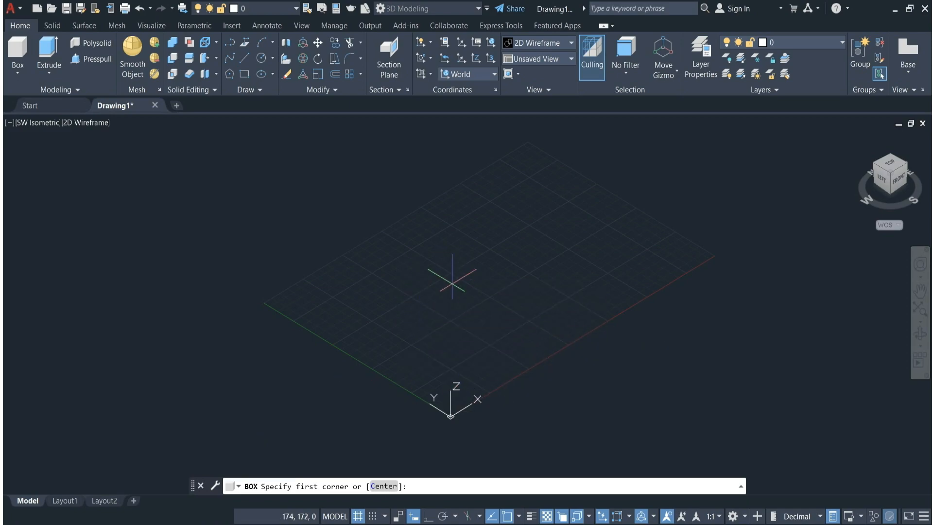
click(452, 281)
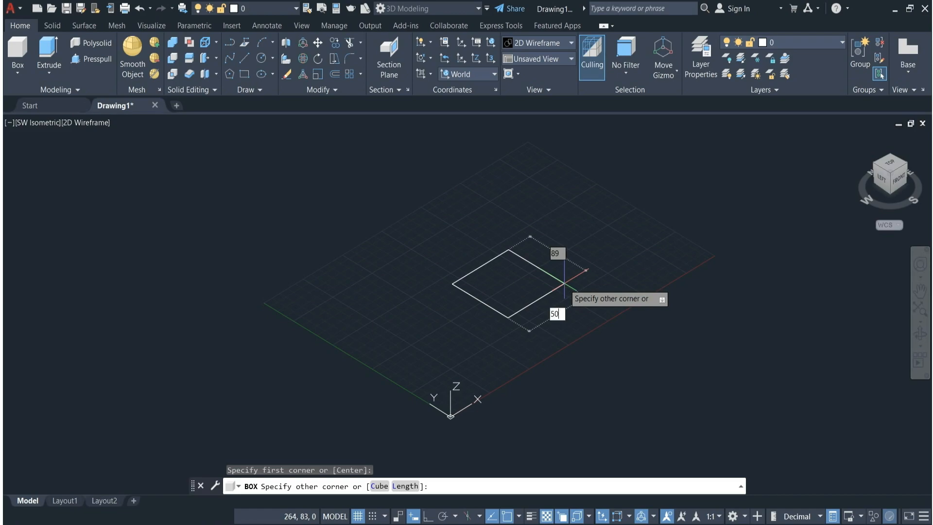
text(50)
key(Tab)
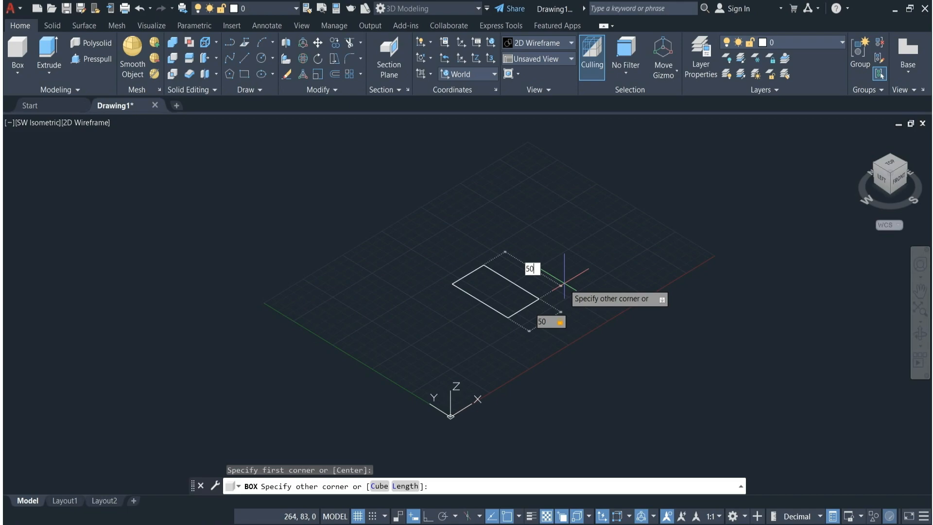
text(50)
key(Return)
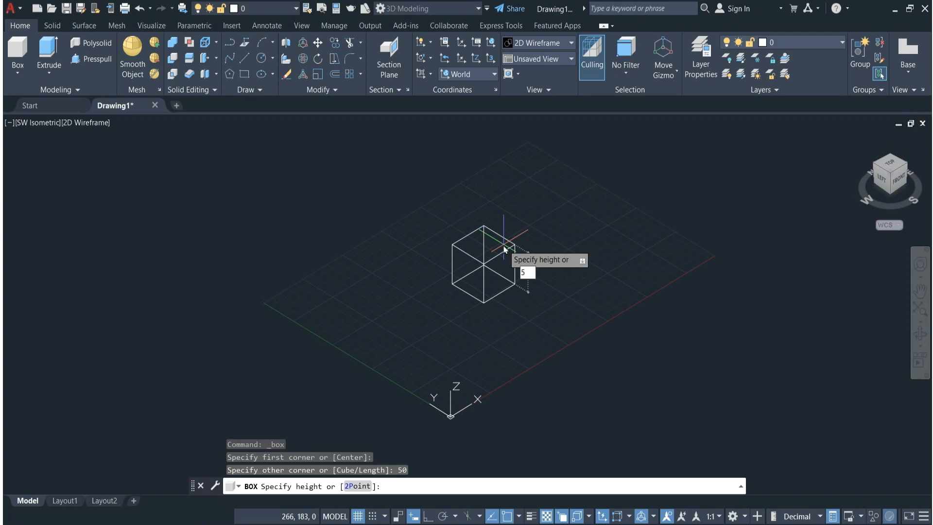
key(Return)
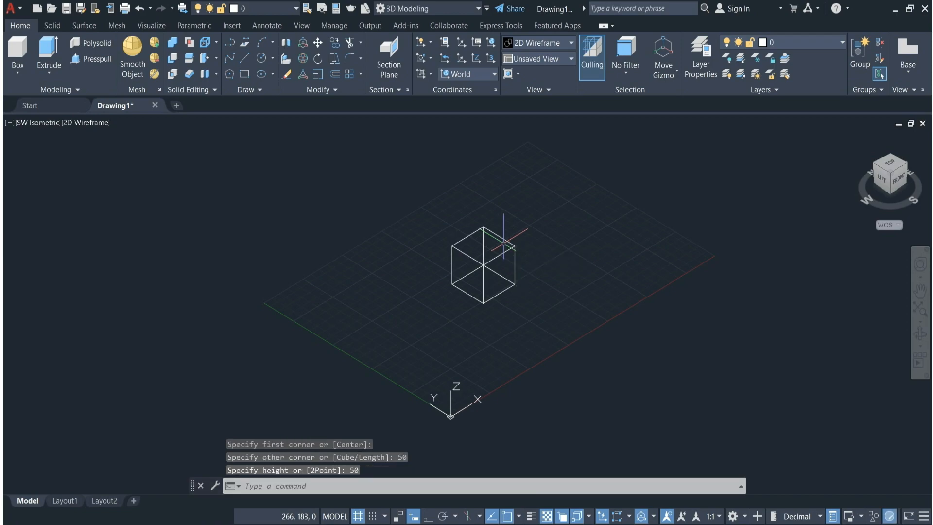
Change the viewport's visual style to Realistic so the box is shown as a shaded solid.
scroll(504, 243, up, 4)
scroll(503, 243, down, 4)
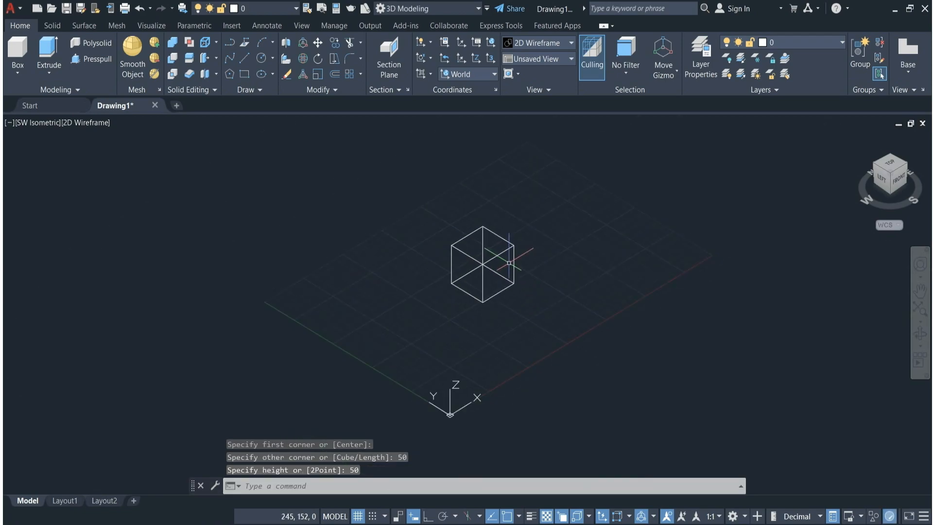
scroll(500, 267, up, 5)
scroll(500, 267, down, 3)
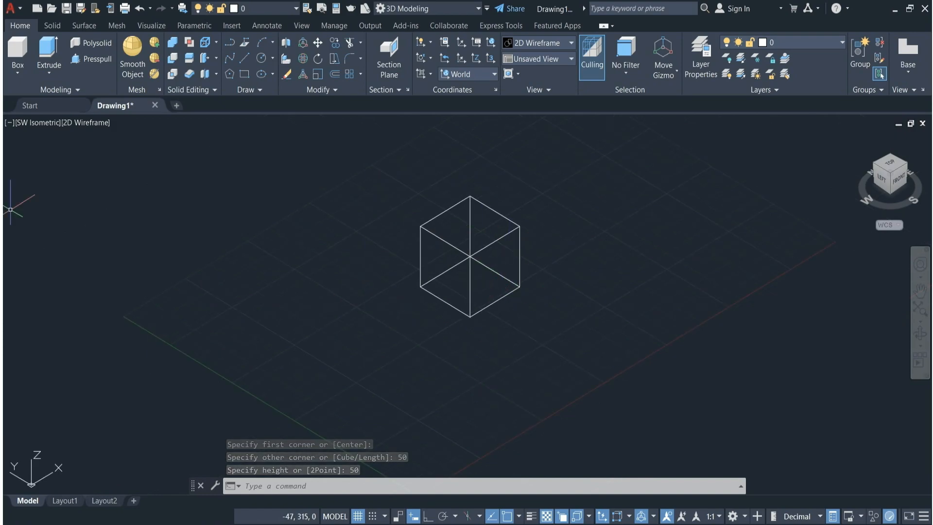
click(93, 123)
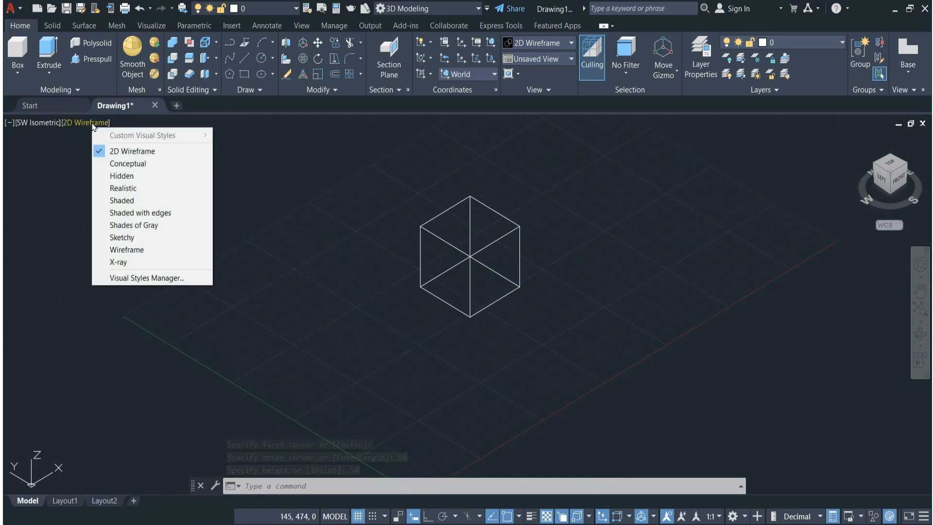
click(106, 189)
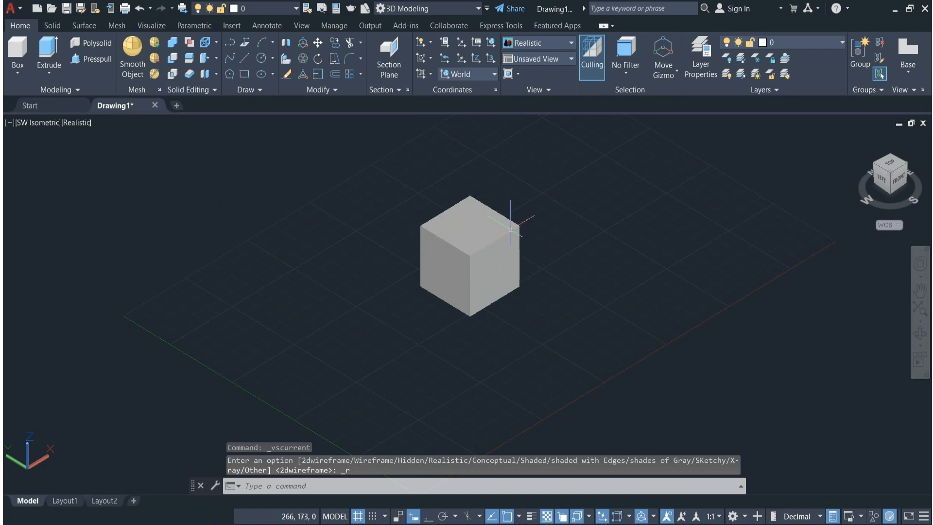
scroll(447, 245, up, 2)
scroll(527, 202, down, 4)
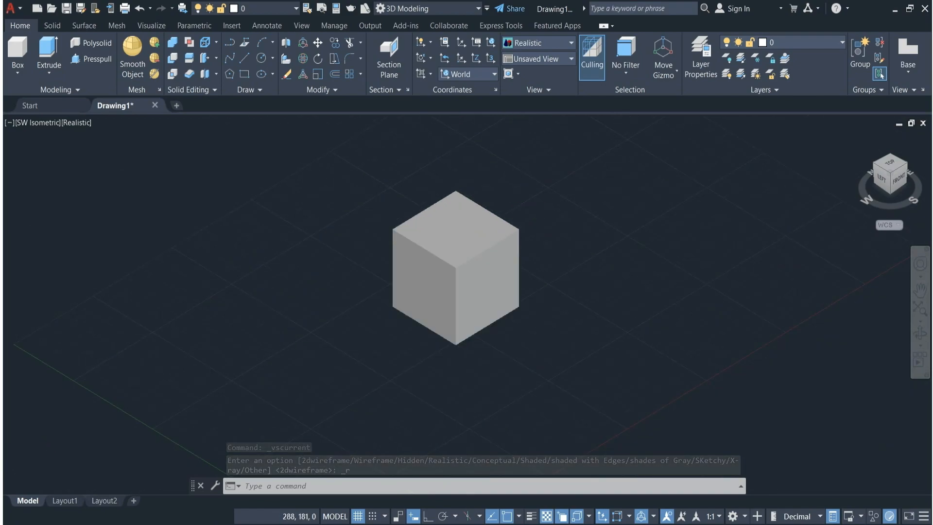
scroll(542, 224, up, 2)
text(box)
key(Return)
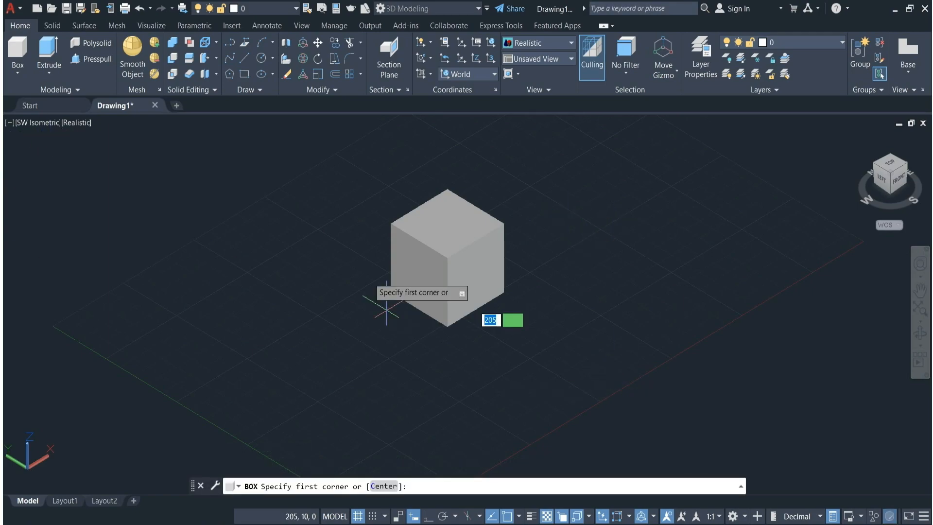
Draw a 50 by 20 mm rectangle on the ground plane beside the box, towards the far end of the grid's X axis.
click(244, 73)
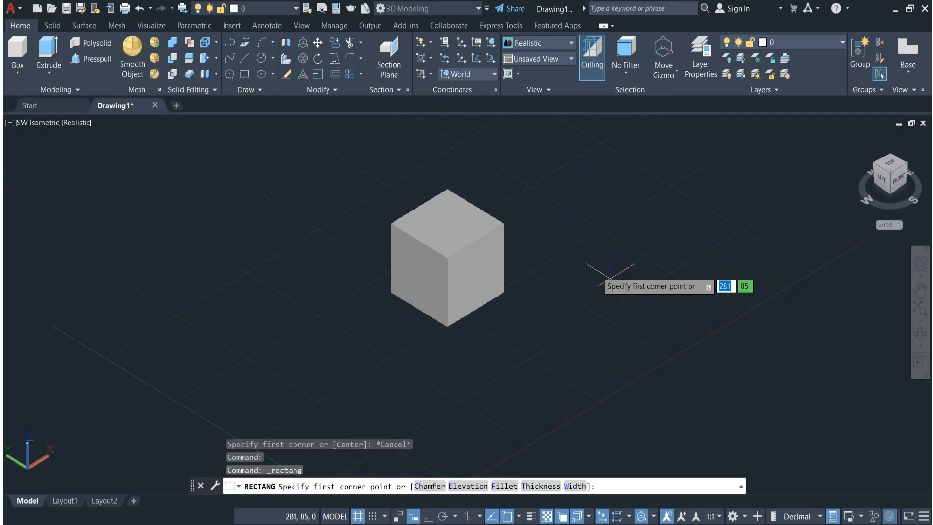
click(572, 222)
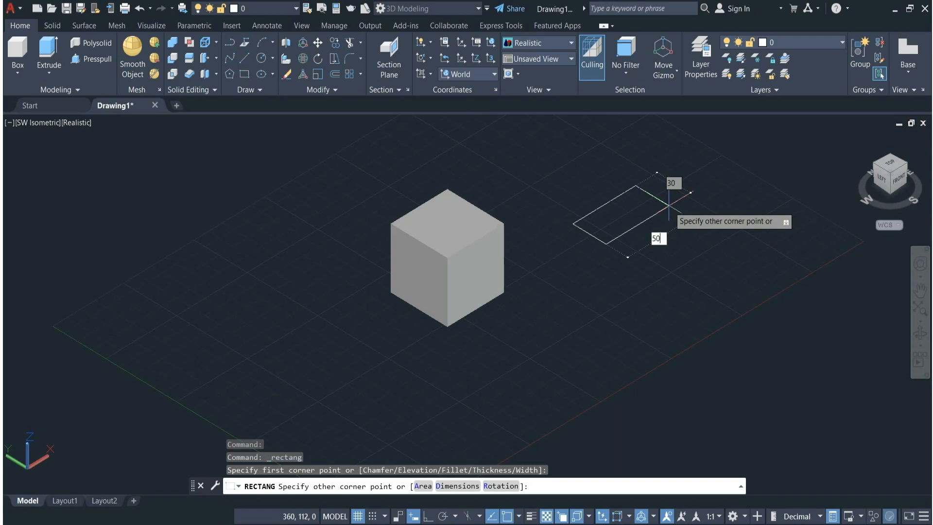
key(Tab)
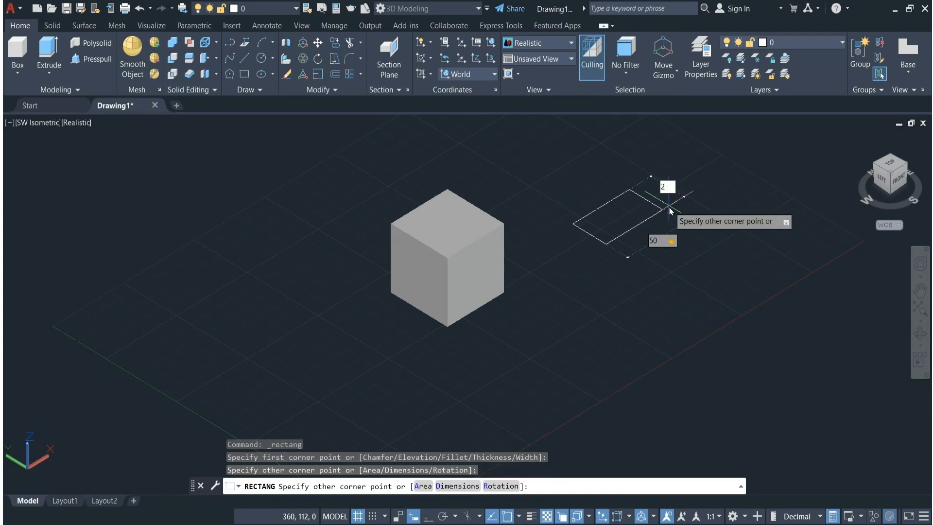
text(20)
key(Return)
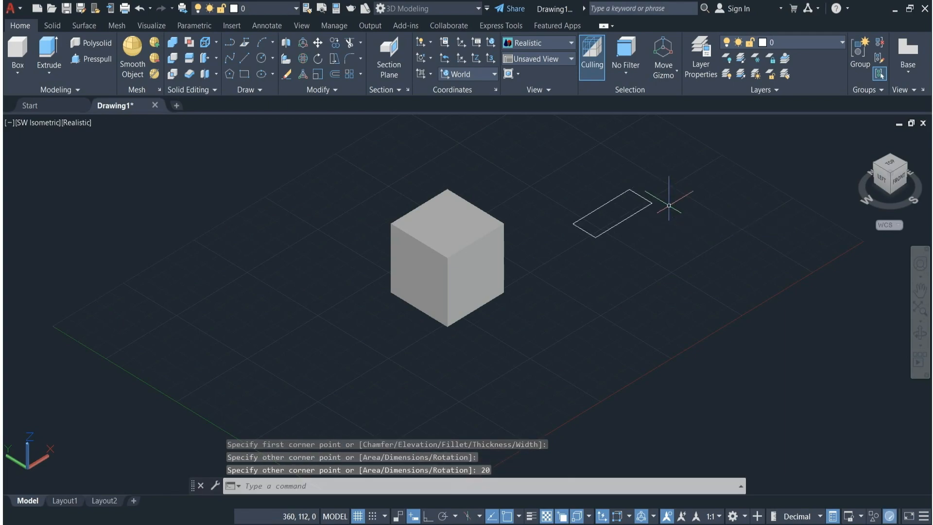
scroll(580, 208, up, 3)
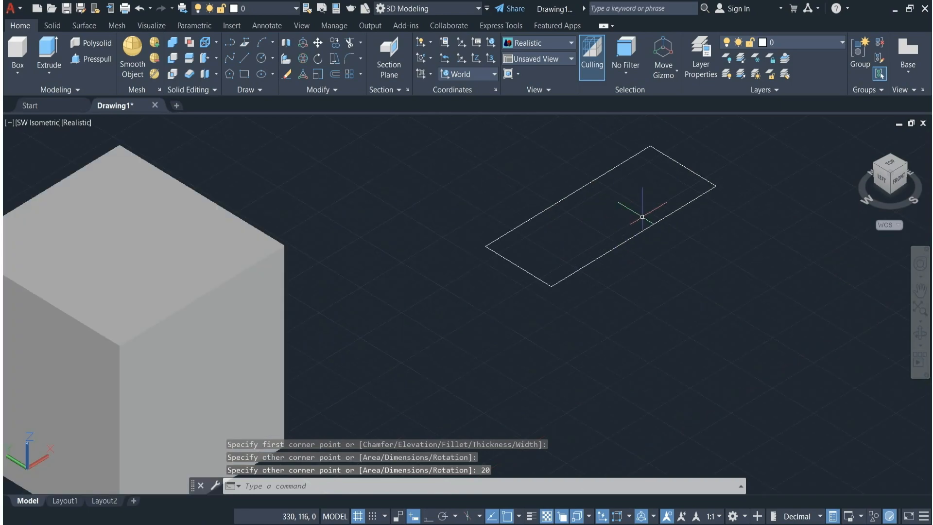
Create a solid box from its center point, 50 mm along X by 100 mm along Y and 50 mm high, between the cube and the Y axis.
scroll(626, 297, down, 4)
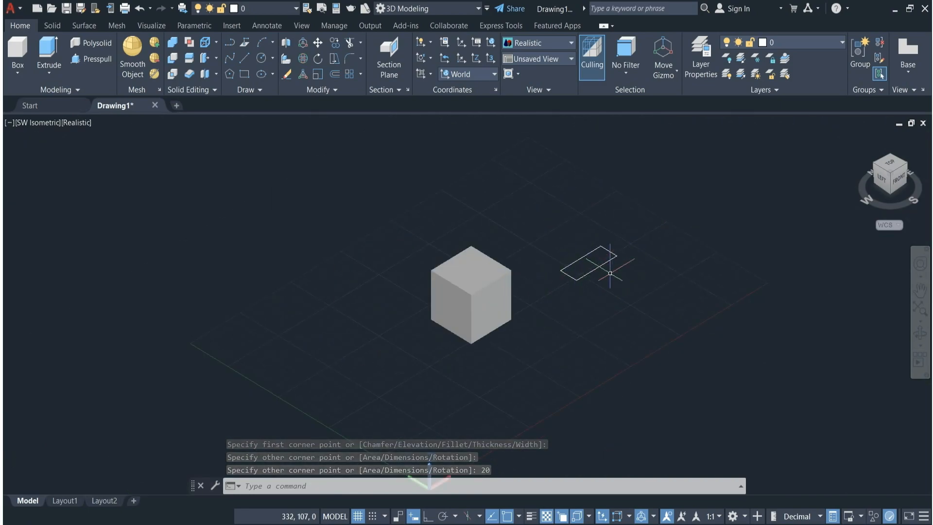
click(21, 52)
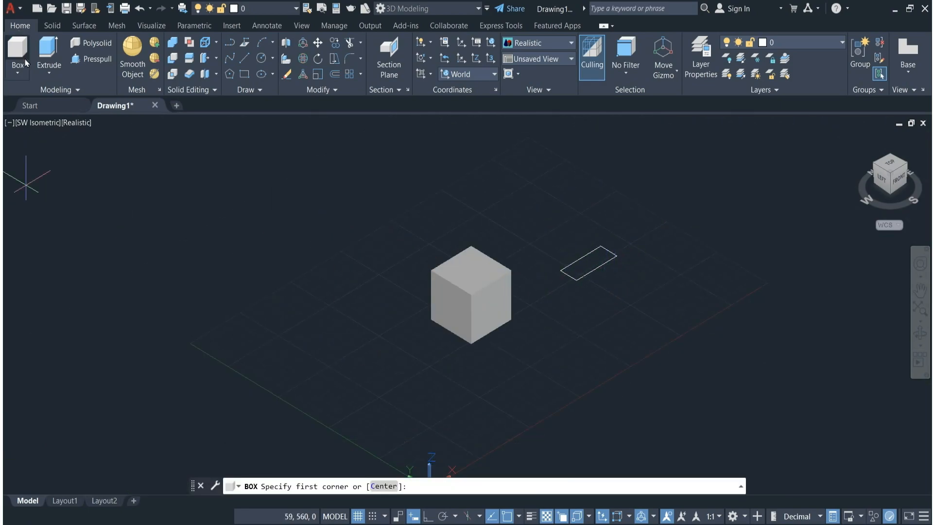
scroll(432, 197, down, 4)
scroll(478, 253, up, 5)
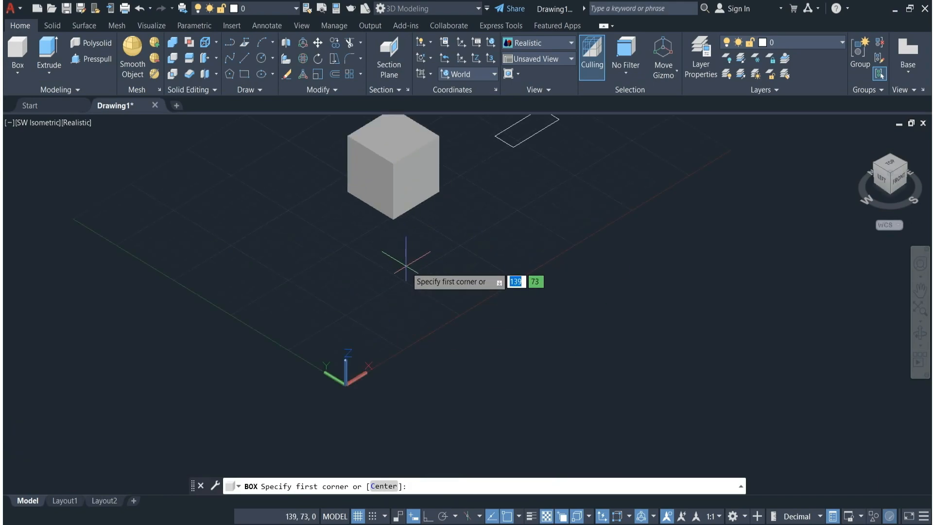
click(384, 486)
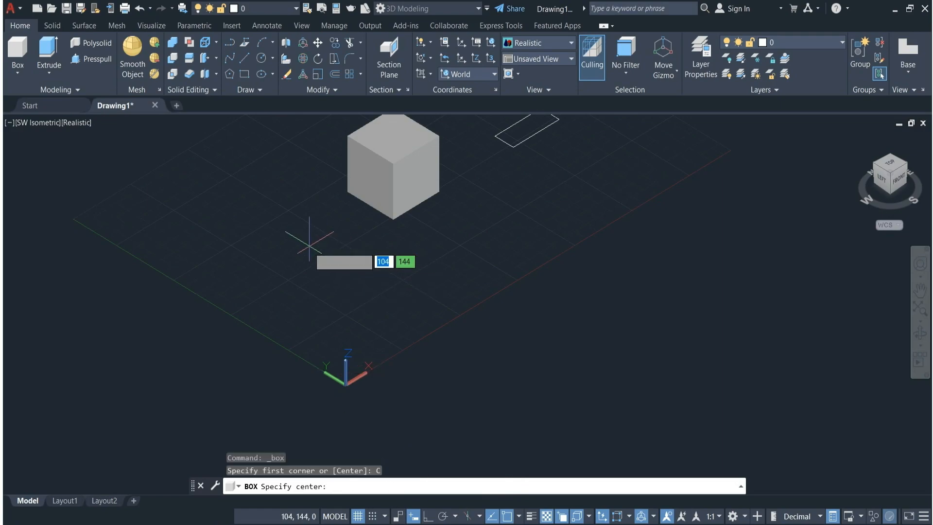
click(302, 243)
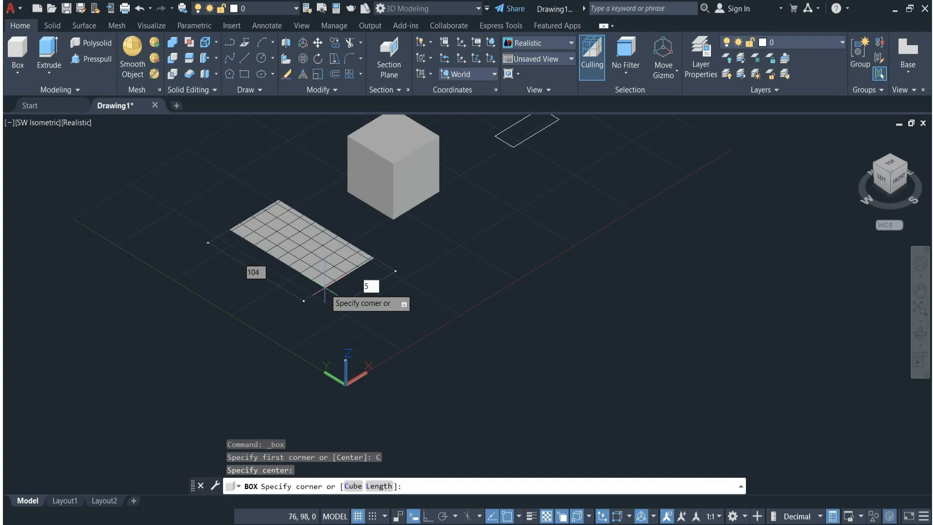
key(Tab)
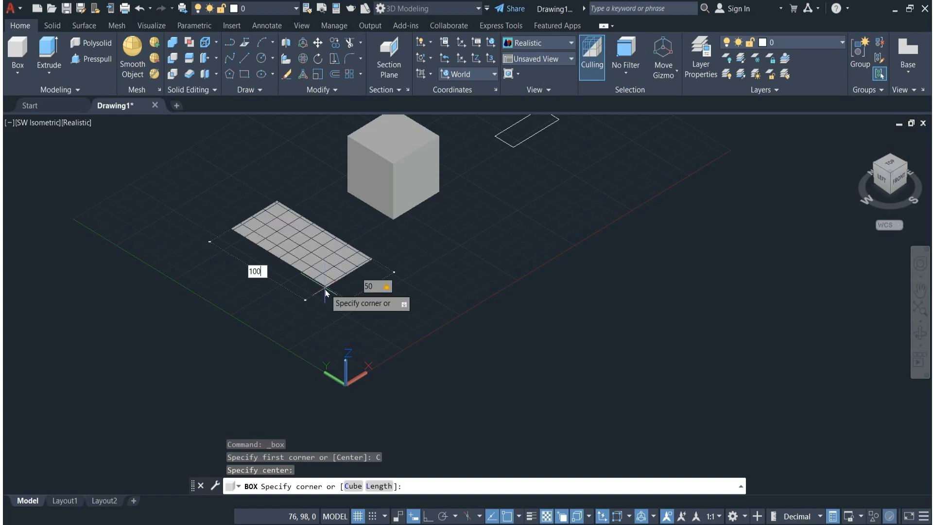
key(Return)
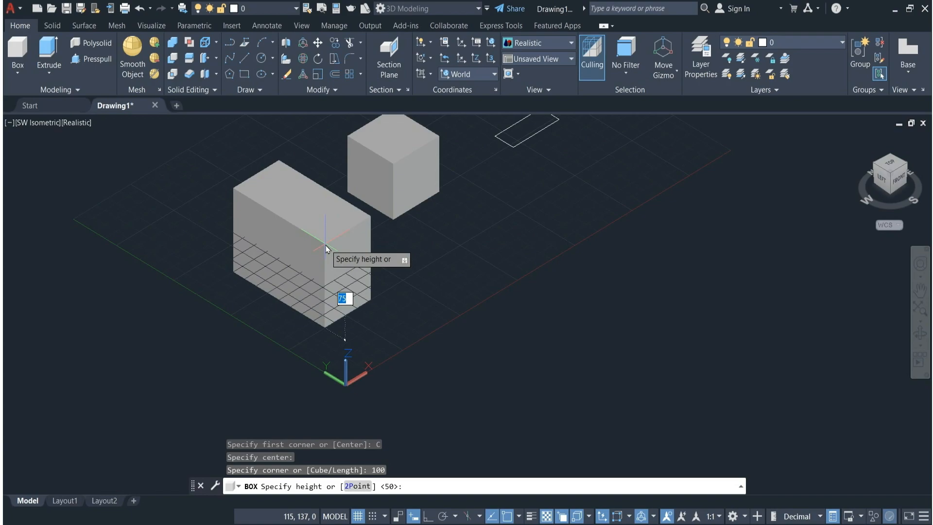
text(50)
key(Return)
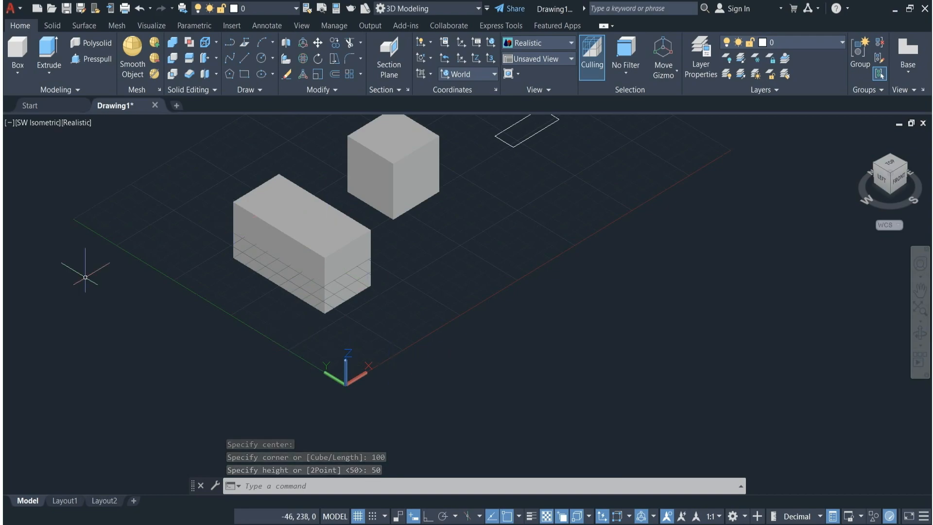
Create a solid box with the Cube option and 50 mm edges, beside the first cube near the X axis.
click(16, 53)
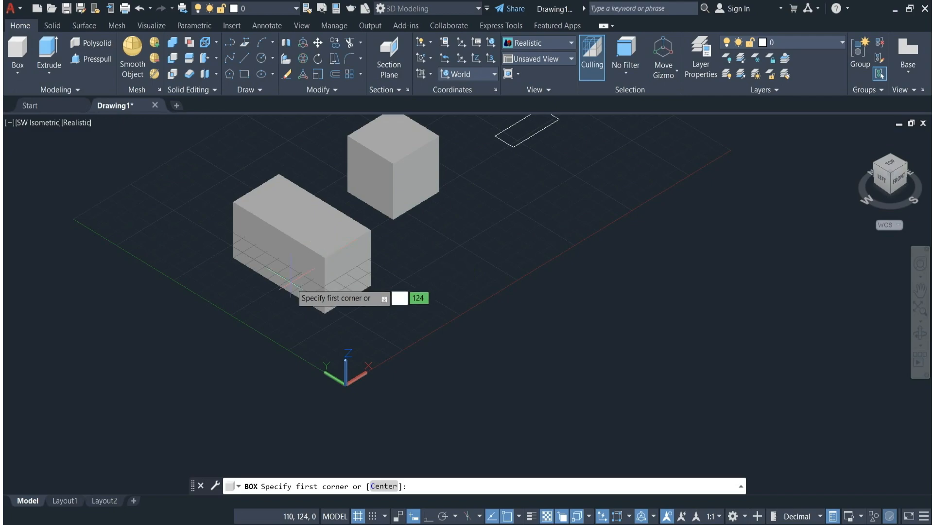
scroll(389, 268, down, 2)
scroll(444, 235, up, 3)
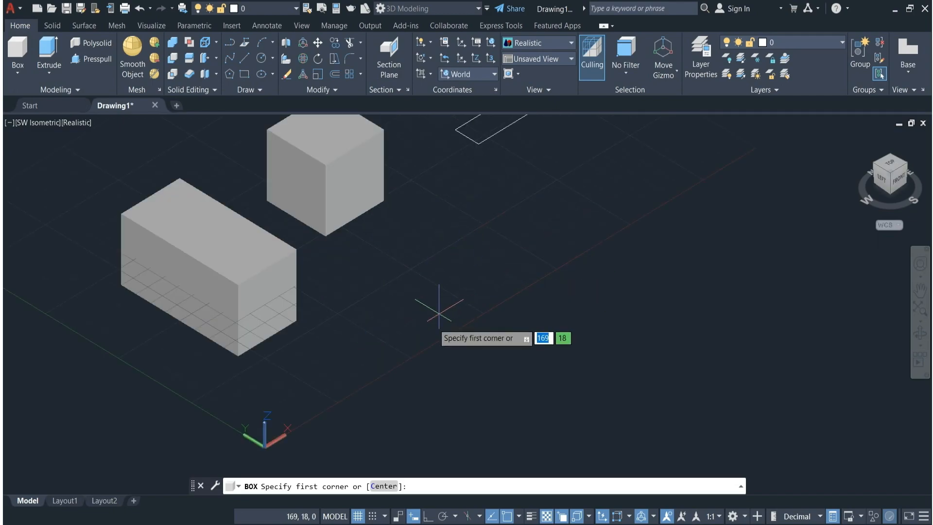
click(406, 259)
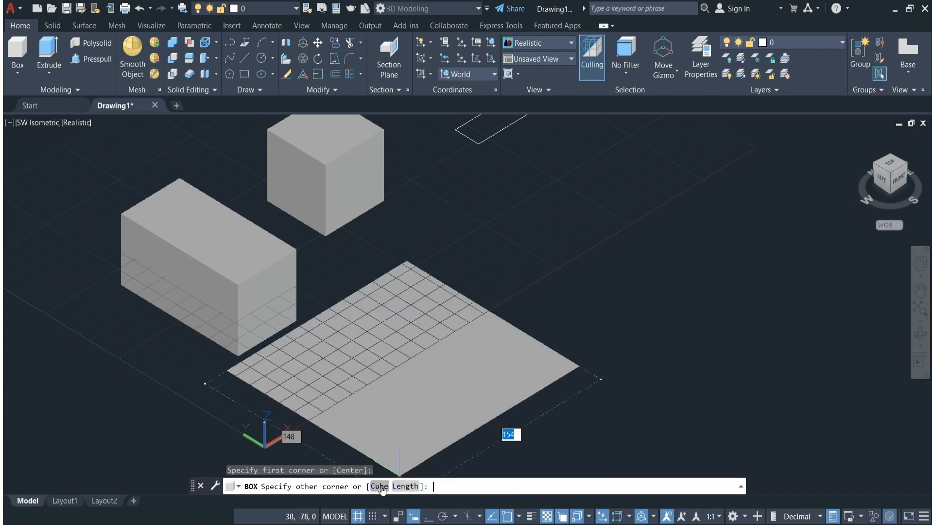
click(380, 486)
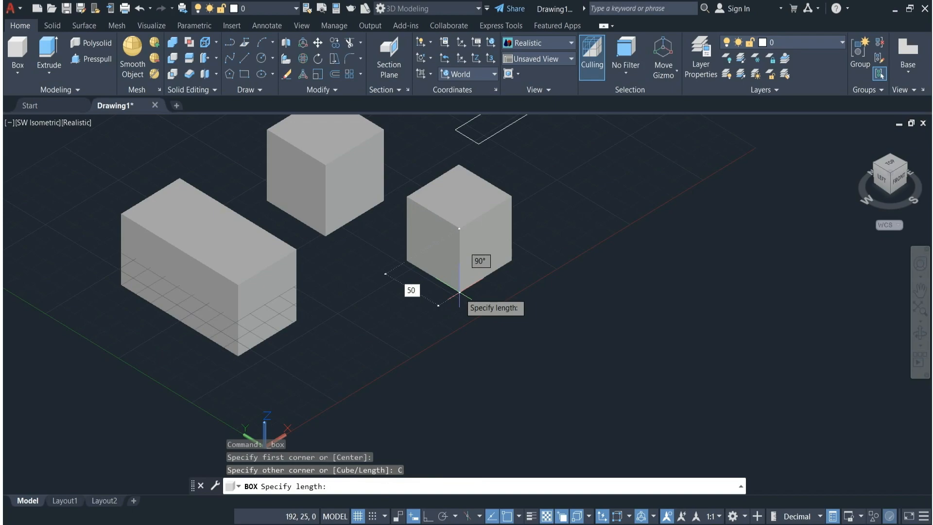
key(Tab)
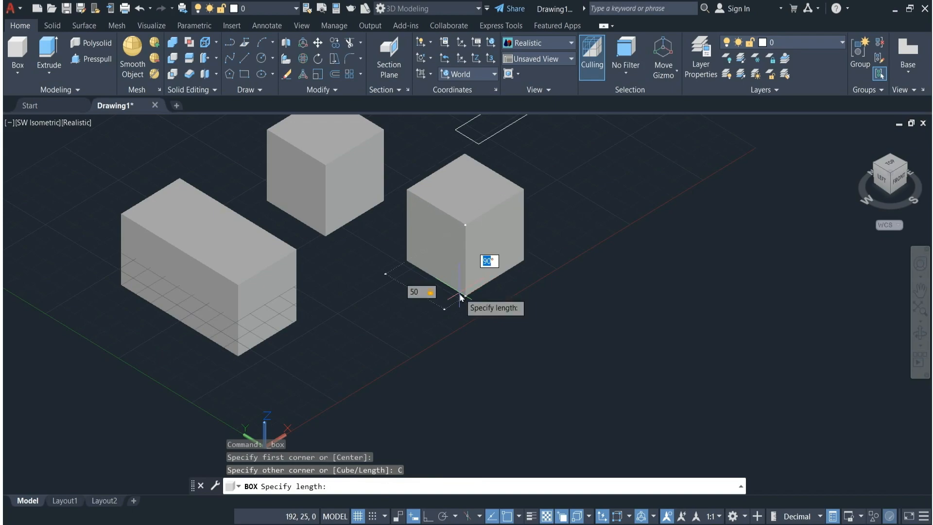
key(Return)
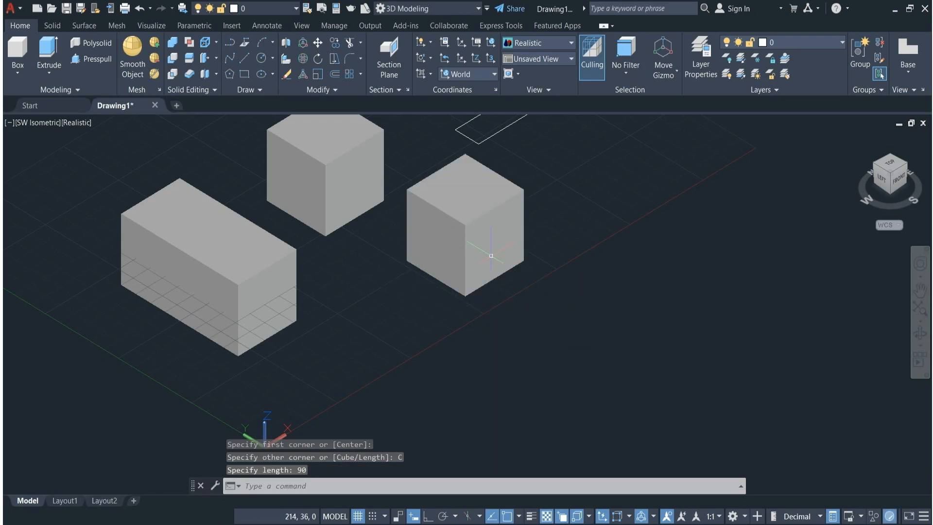
Create a solid box with the Length option, 30 mm long, 70 mm wide and 100 mm high, at the far side of the grid.
scroll(423, 313, down, 2)
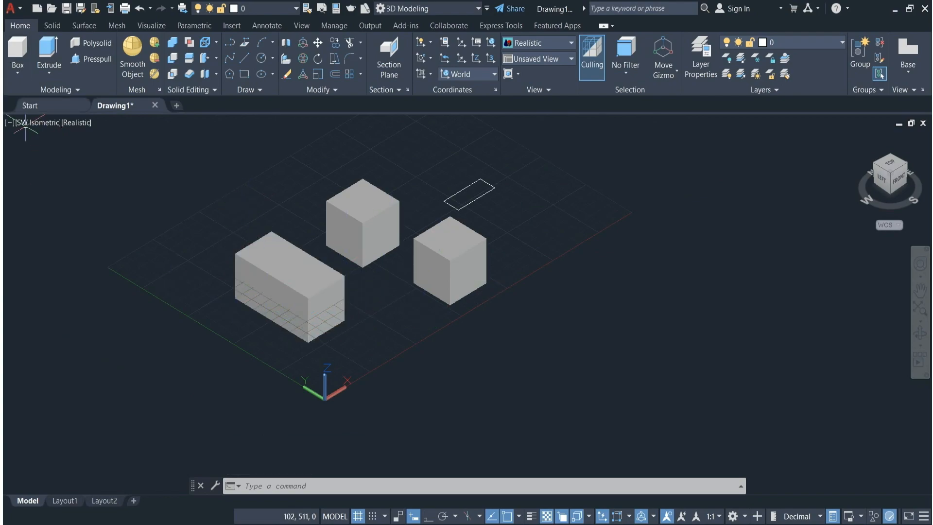
scroll(371, 292, down, 1)
scroll(377, 202, up, 1)
scroll(393, 225, up, 3)
click(19, 48)
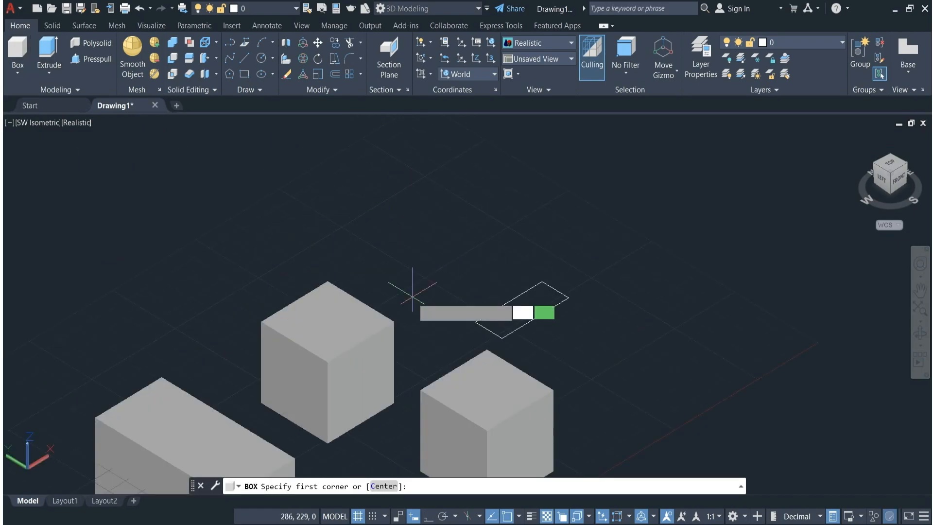
click(379, 222)
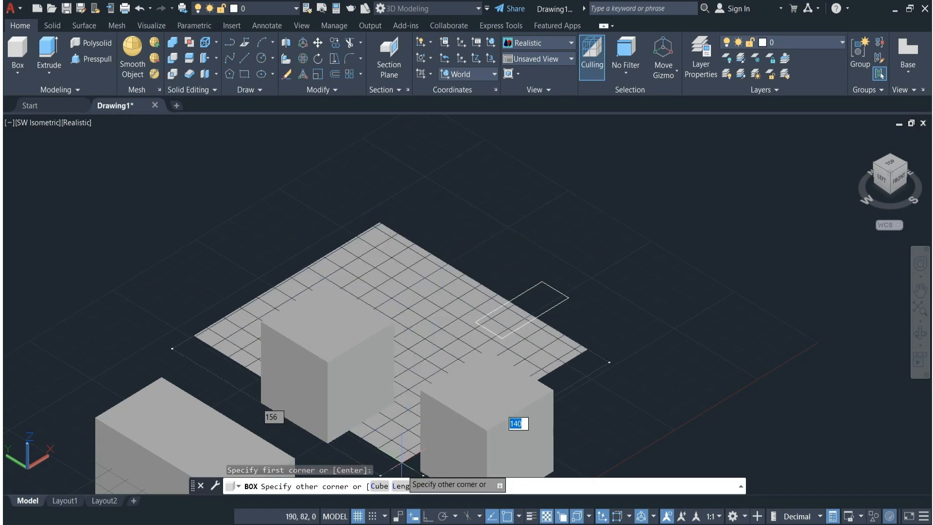
text(L)
key(Return)
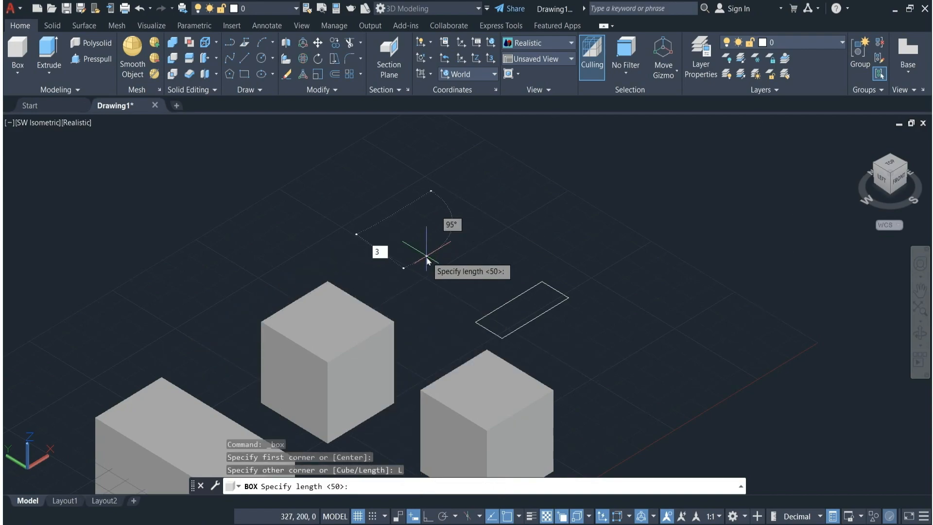
text(30)
key(Tab)
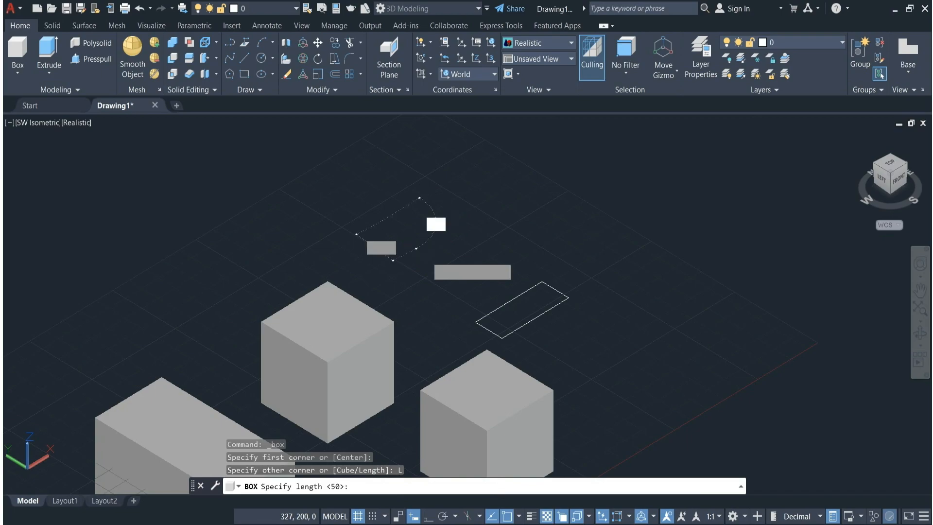
key(Return)
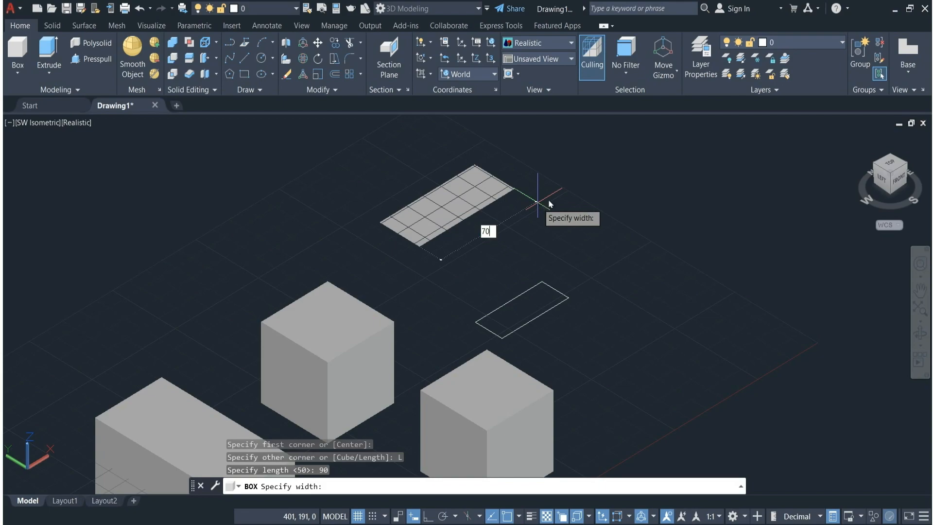
key(Return)
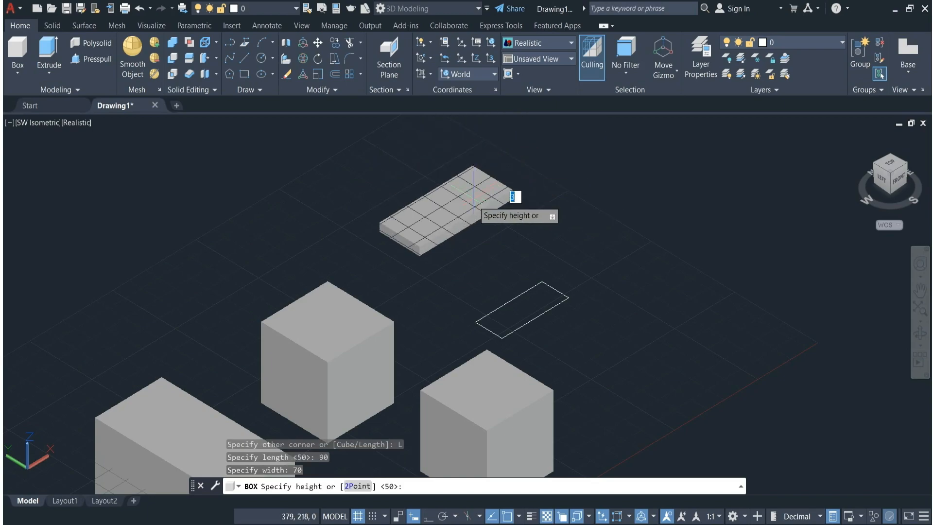
scroll(486, 202, down, 4)
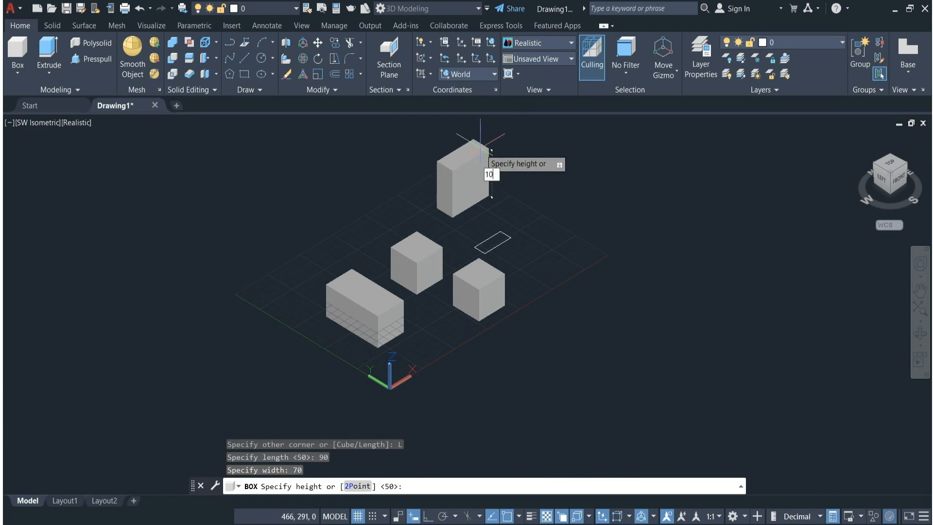
key(Return)
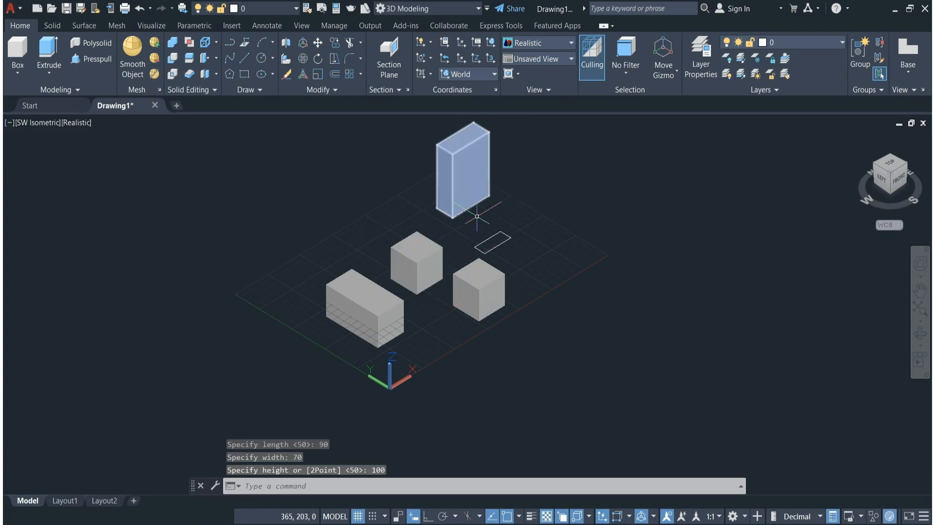
Erase all the boxes and the rectangle from the drawing.
scroll(464, 260, down, 3)
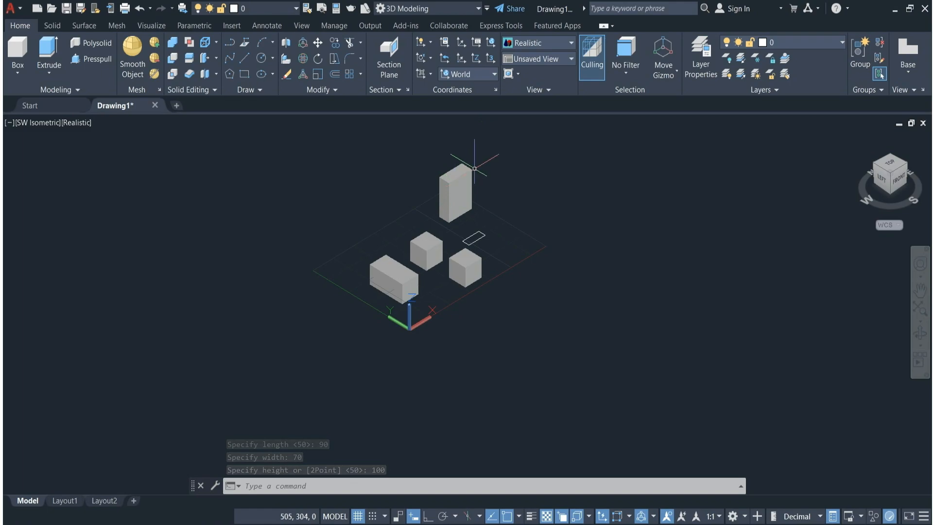
scroll(472, 179, up, 2)
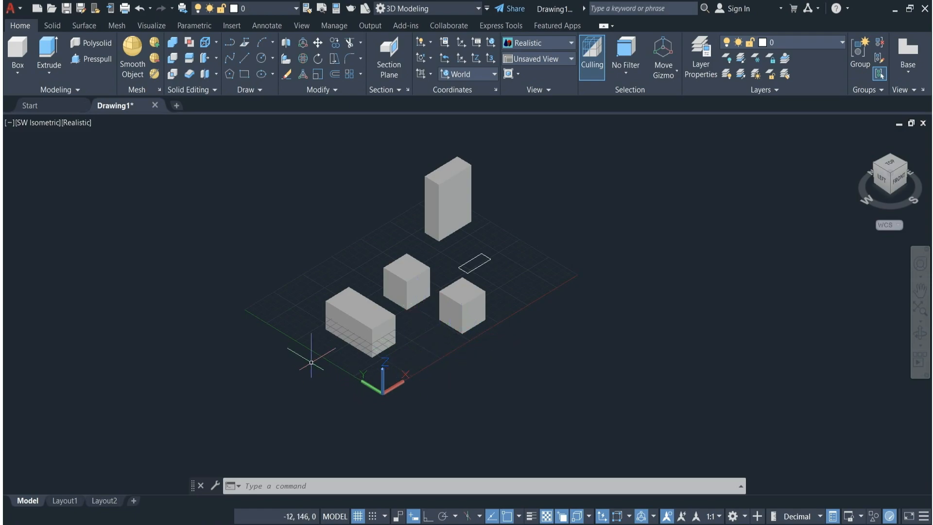
click(314, 140)
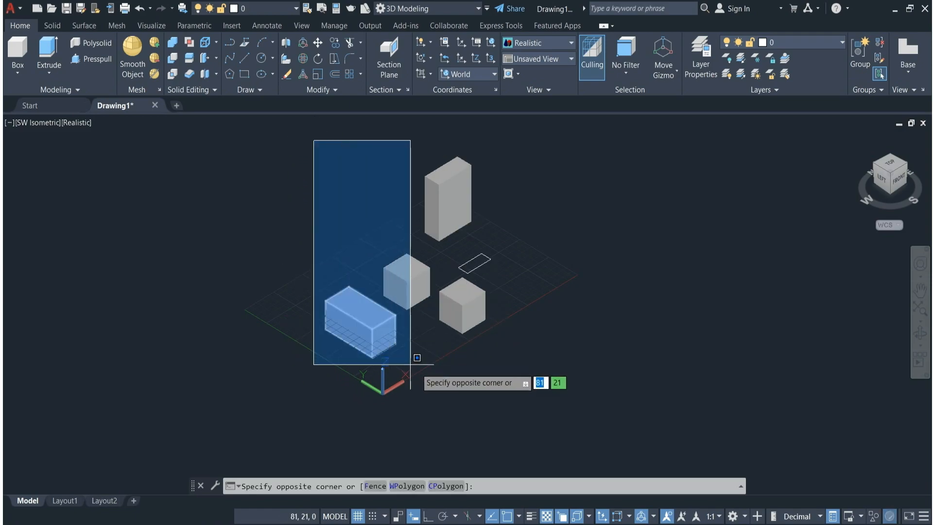
click(511, 370)
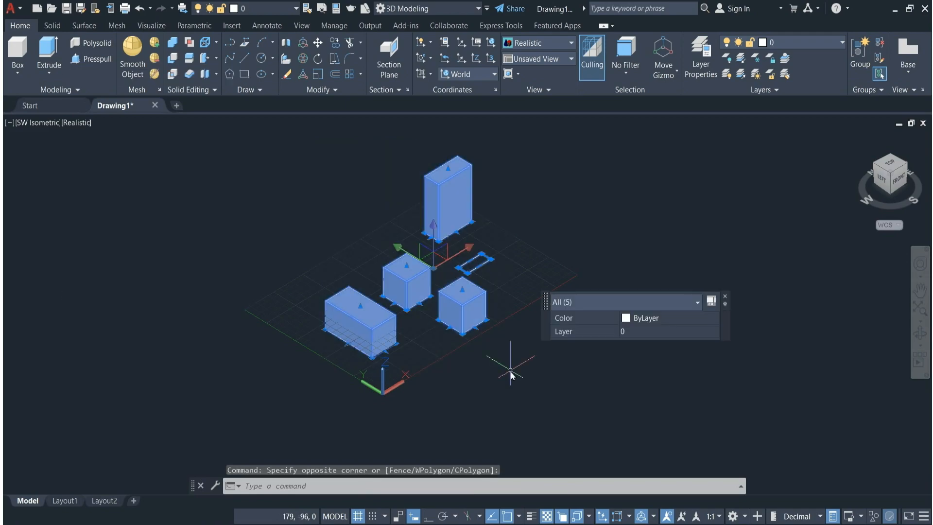
key(Delete)
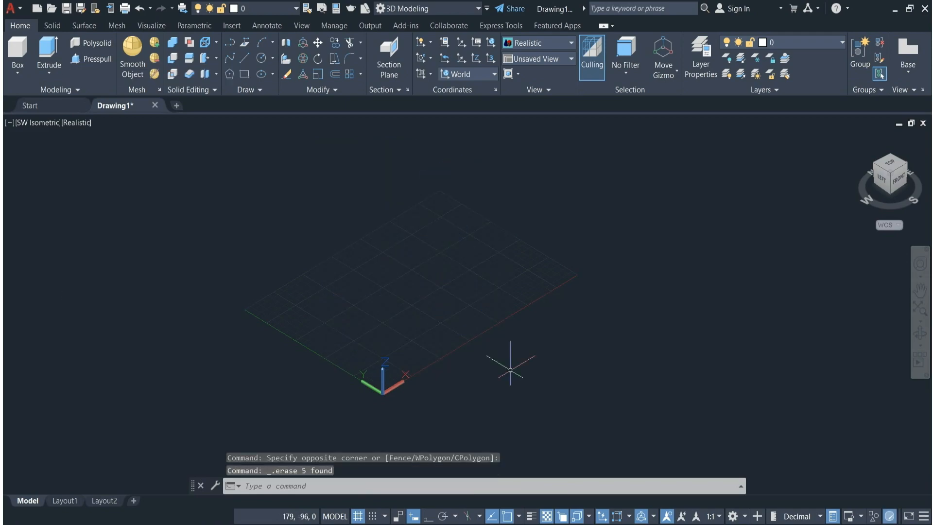
Create a solid cylinder with a 50 mm base radius and 100 mm height on the grid near the origin.
scroll(437, 277, up, 1)
click(18, 73)
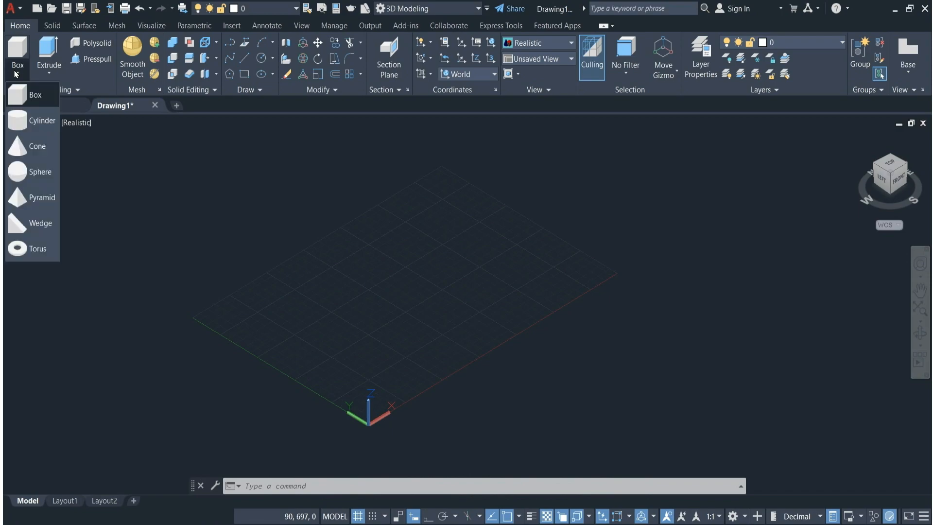
click(27, 121)
scroll(384, 305, up, 2)
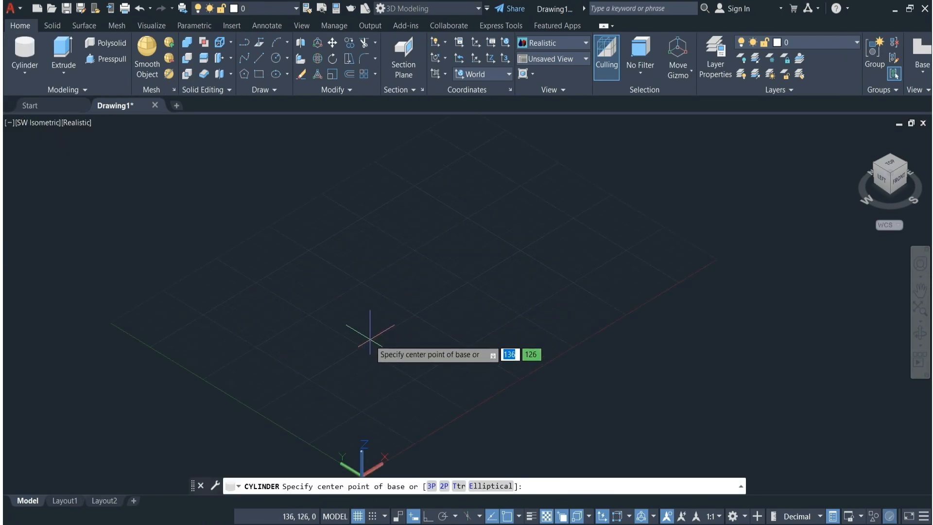
click(369, 337)
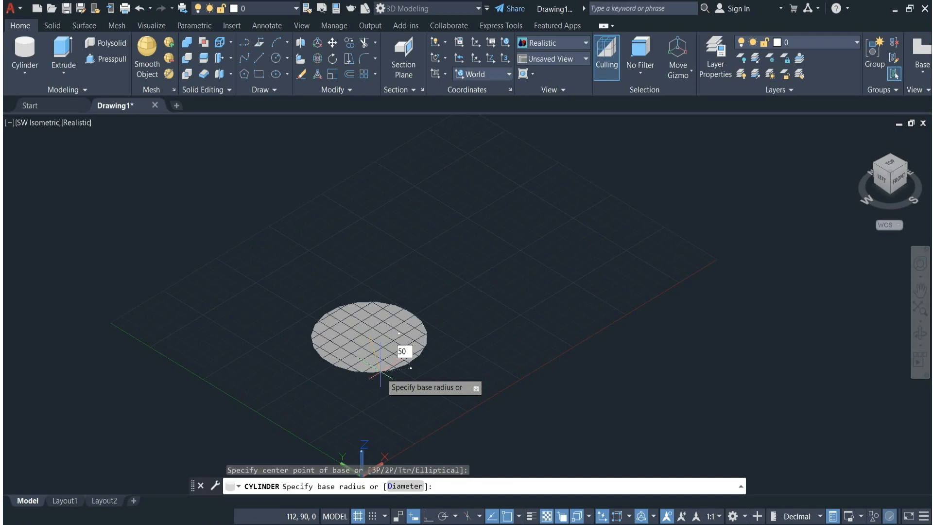
key(Return)
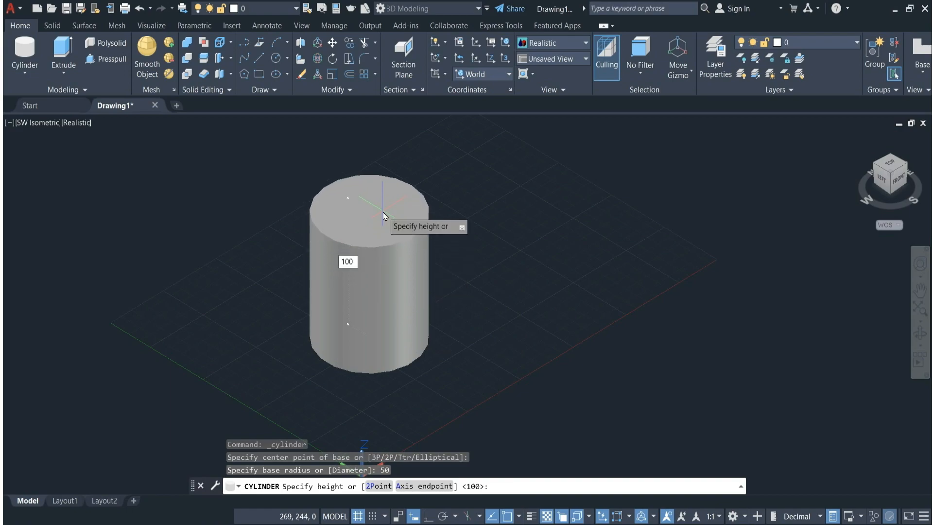
key(Return)
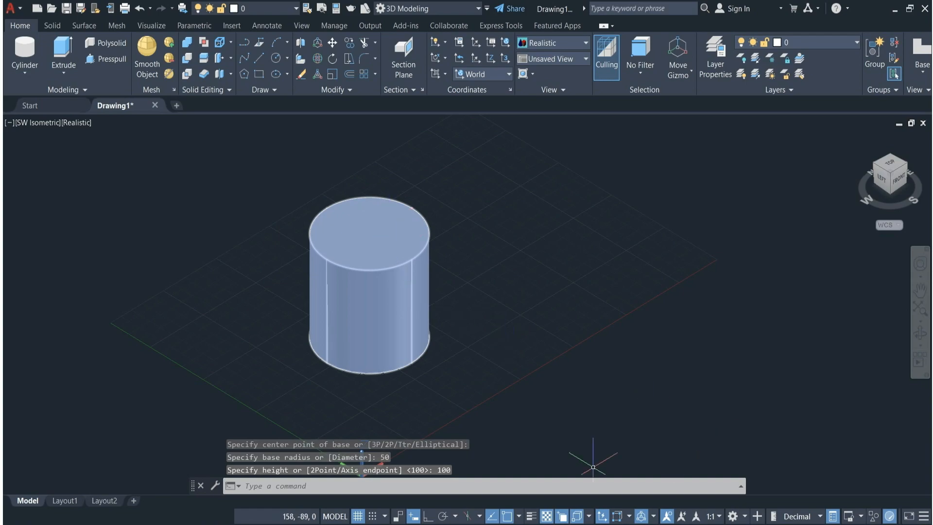
Create a second solid cylinder with a 50 mm base radius beside the first, setting its height to 100 mm with the 2Point option.
scroll(488, 329, down, 2)
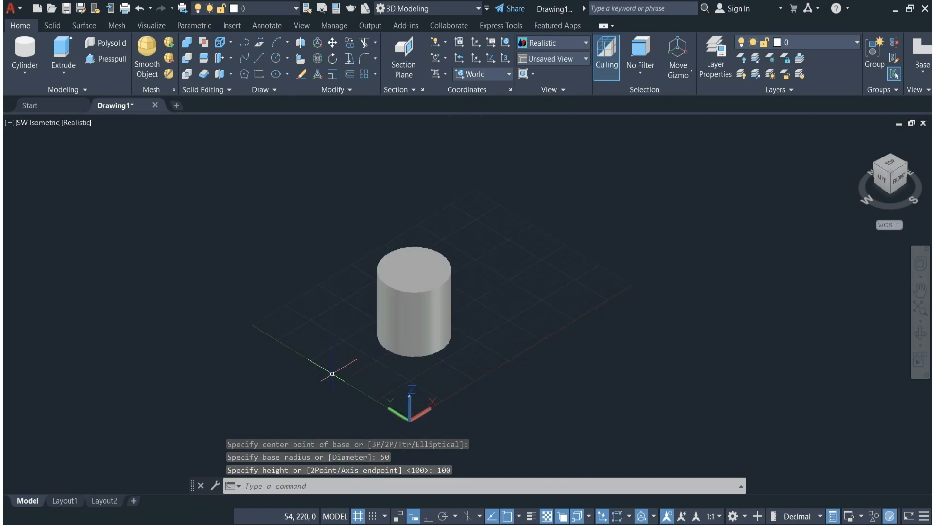
click(17, 44)
scroll(537, 291, up, 3)
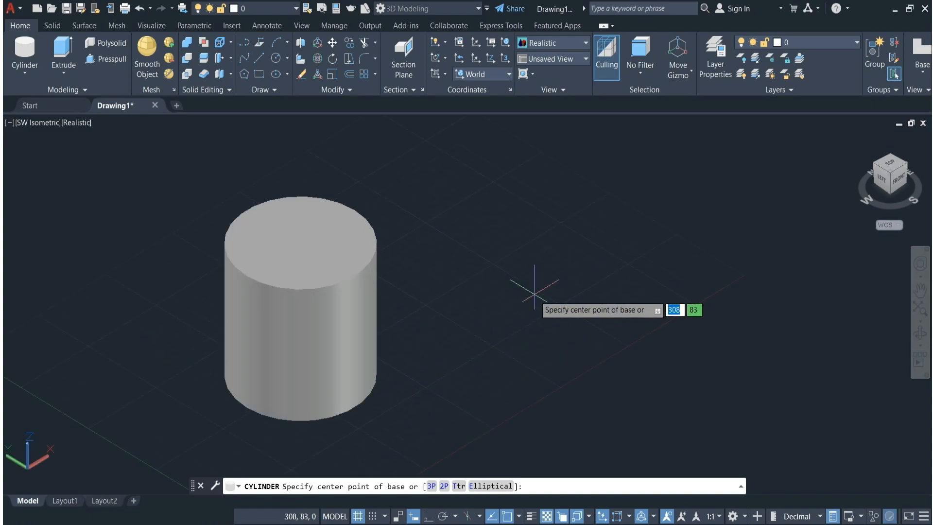
click(484, 298)
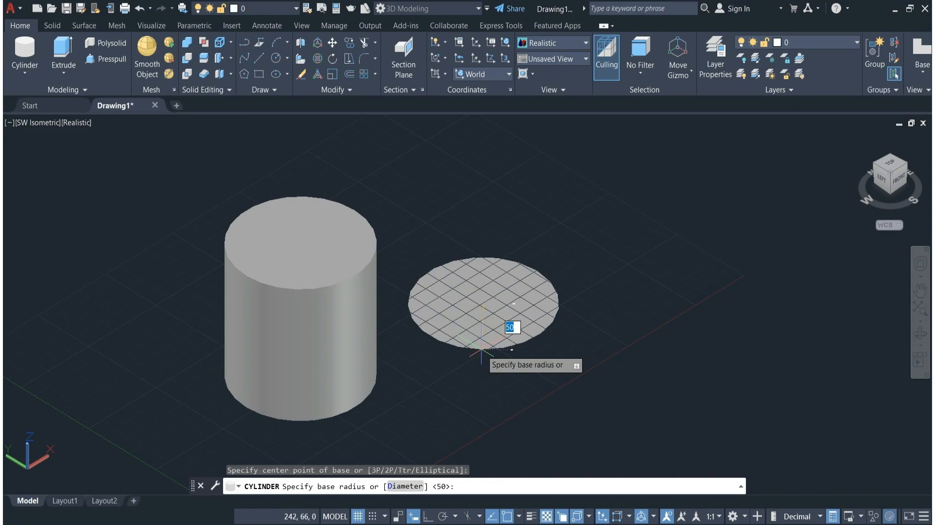
click(481, 348)
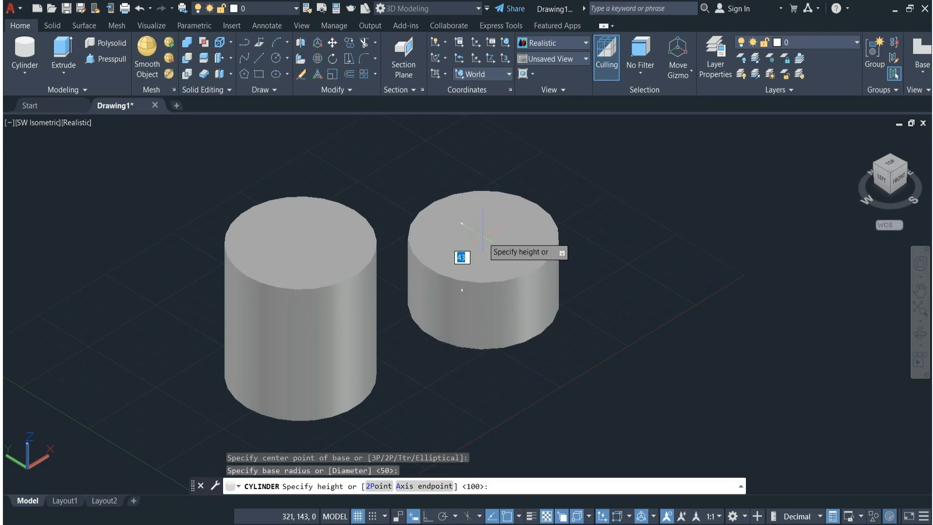
click(380, 486)
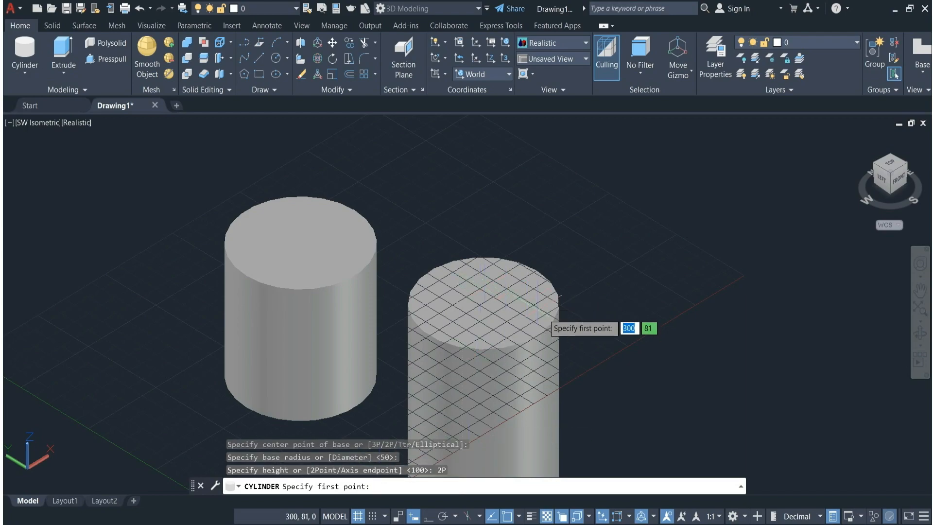
click(585, 334)
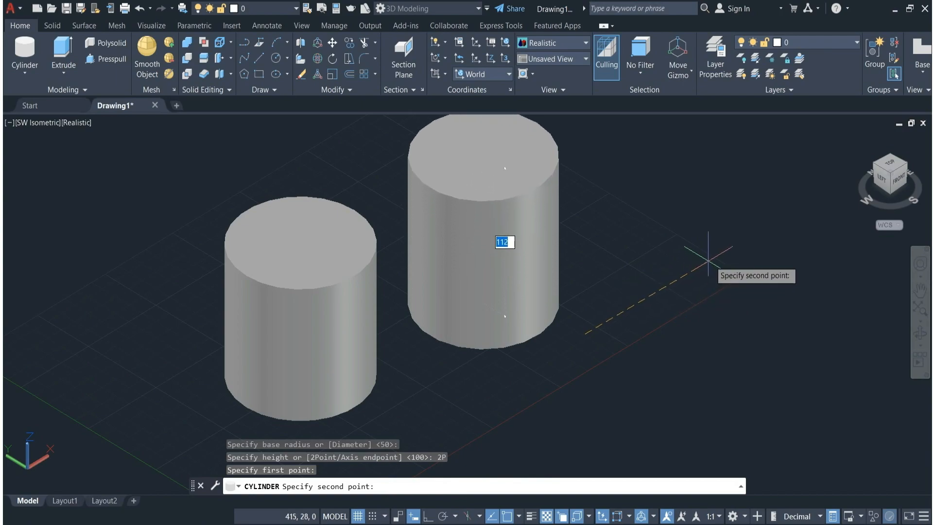
scroll(712, 258, down, 3)
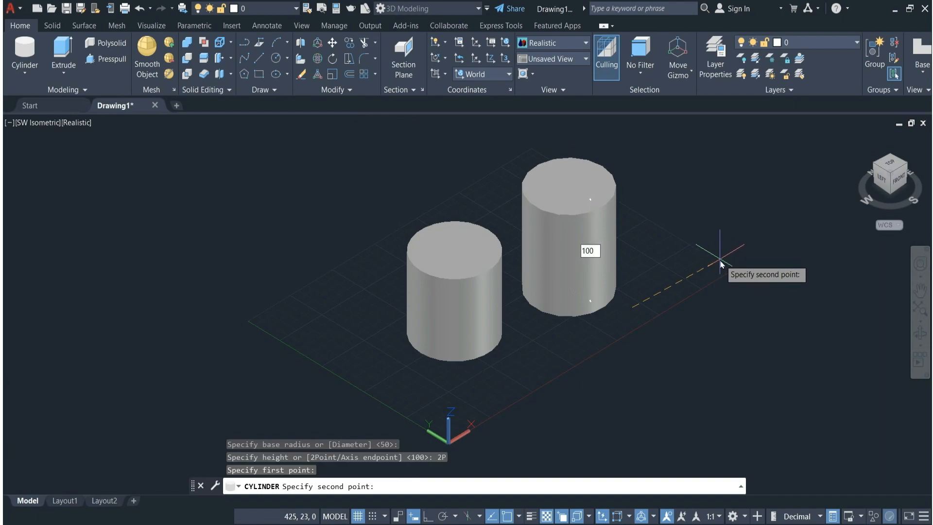
key(Return)
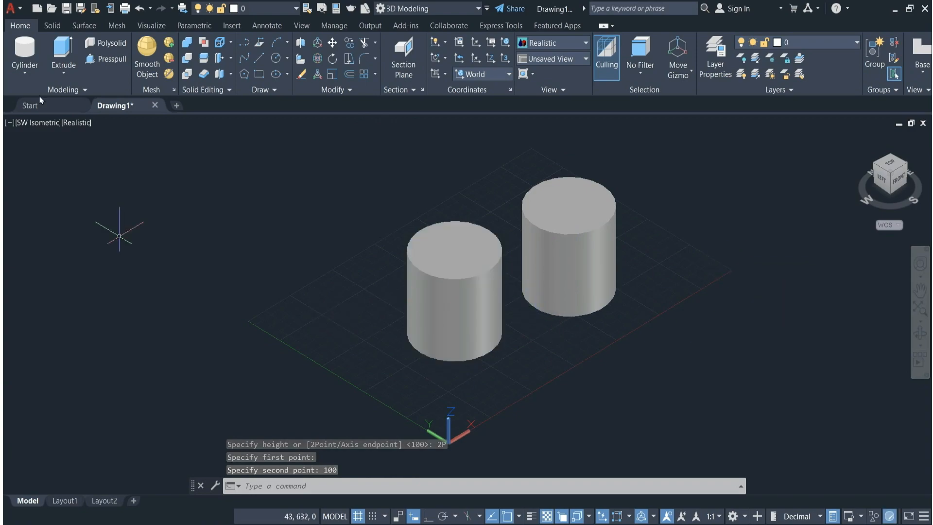
Start a third solid cylinder with a 50 mm base radius, centred near the far end of the Y axis.
click(17, 48)
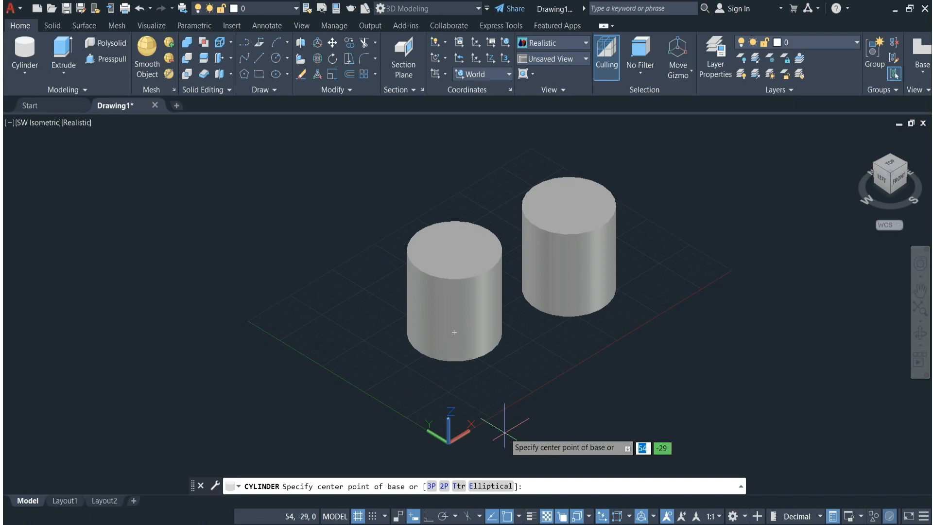
scroll(544, 377, up, 2)
scroll(544, 377, down, 4)
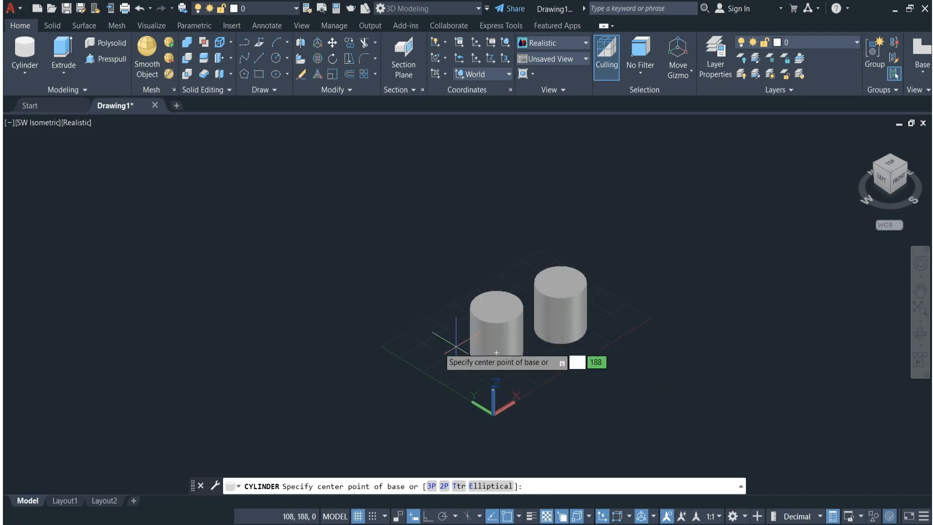
scroll(437, 342, up, 3)
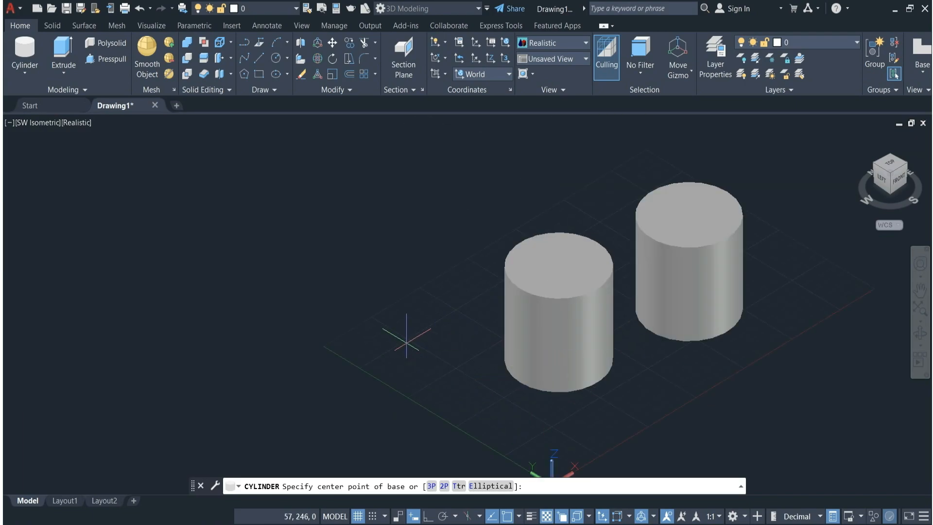
click(407, 342)
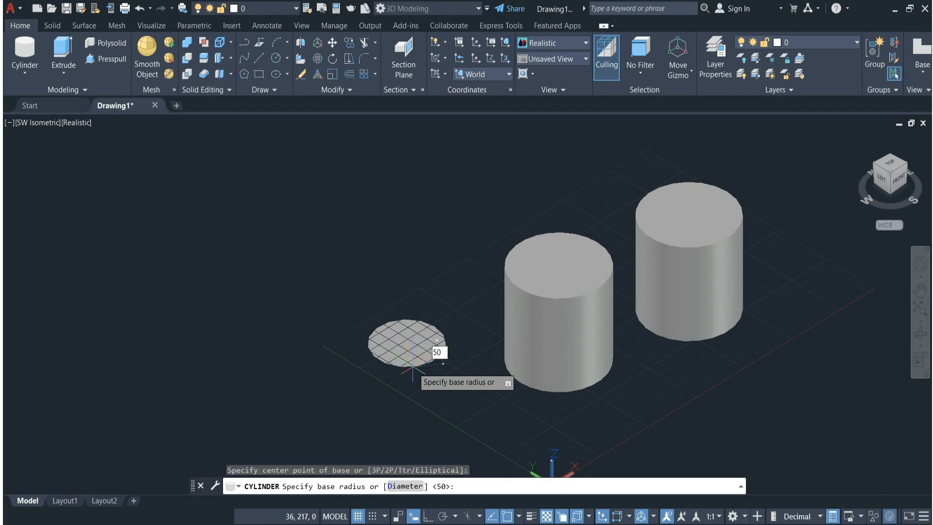
key(Return)
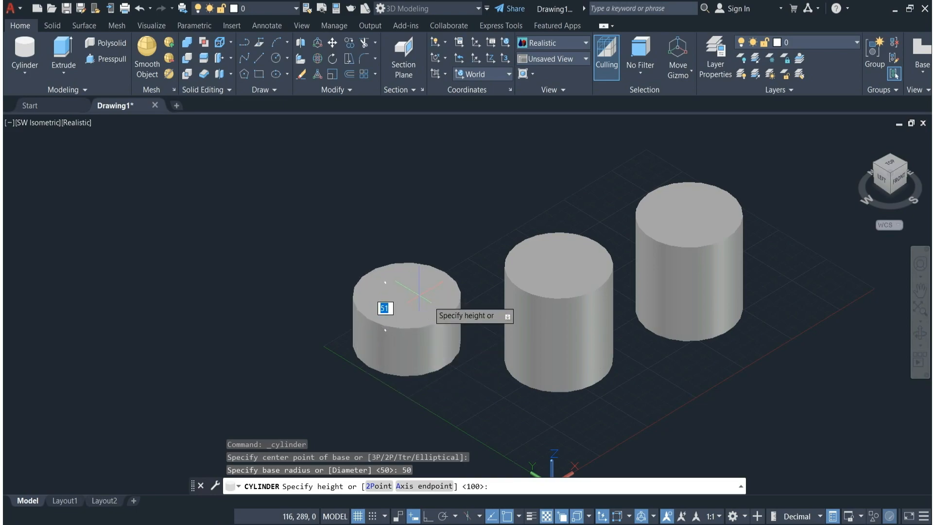
Finish the third cylinder with the Axis endpoint option, laying it along the Y direction at 90° with Ortho on.
click(422, 489)
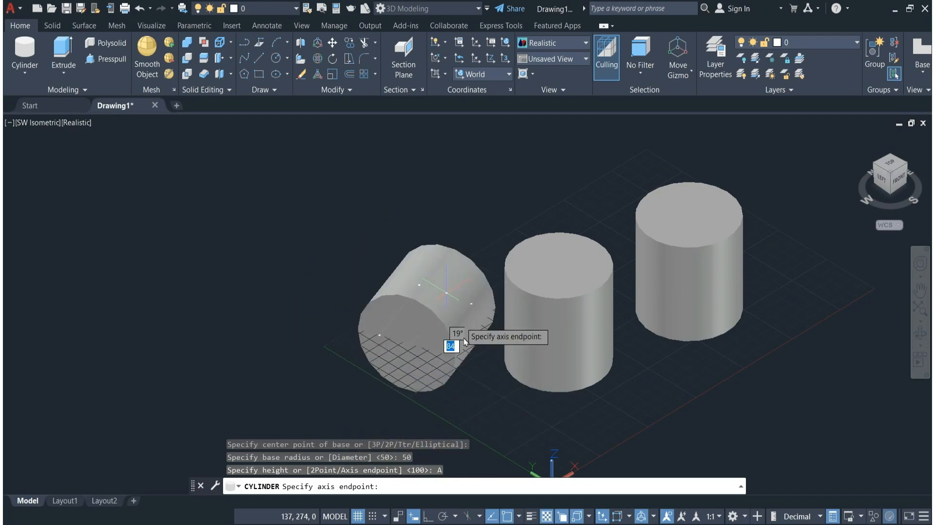
key(F8)
key(F8)
key(F8)
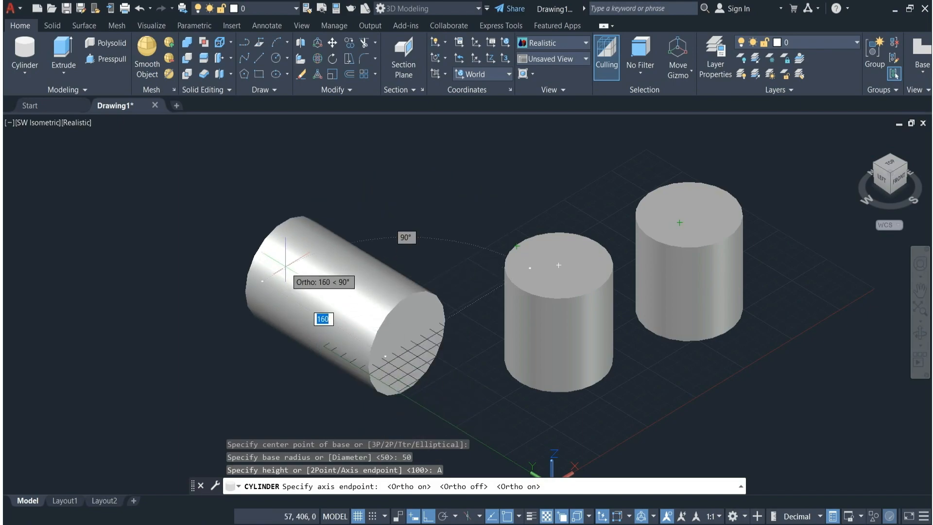
text(1)
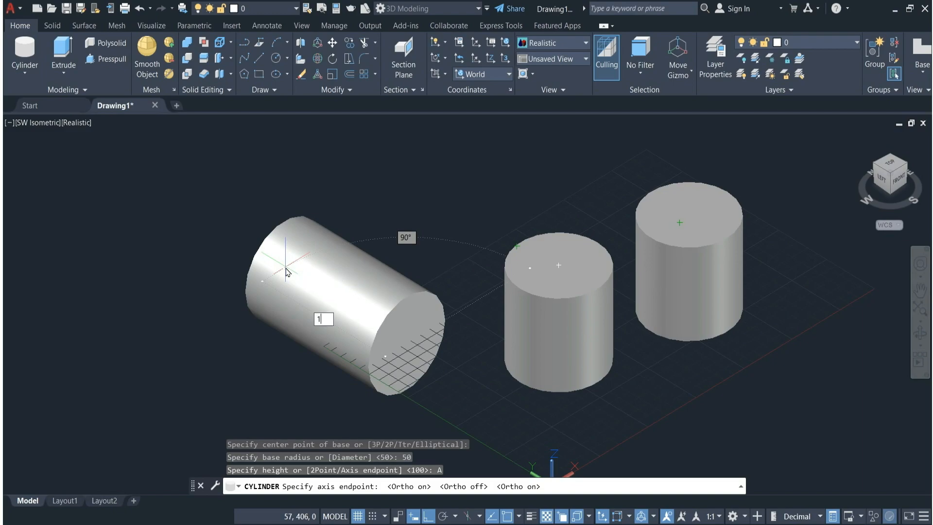
key(Return)
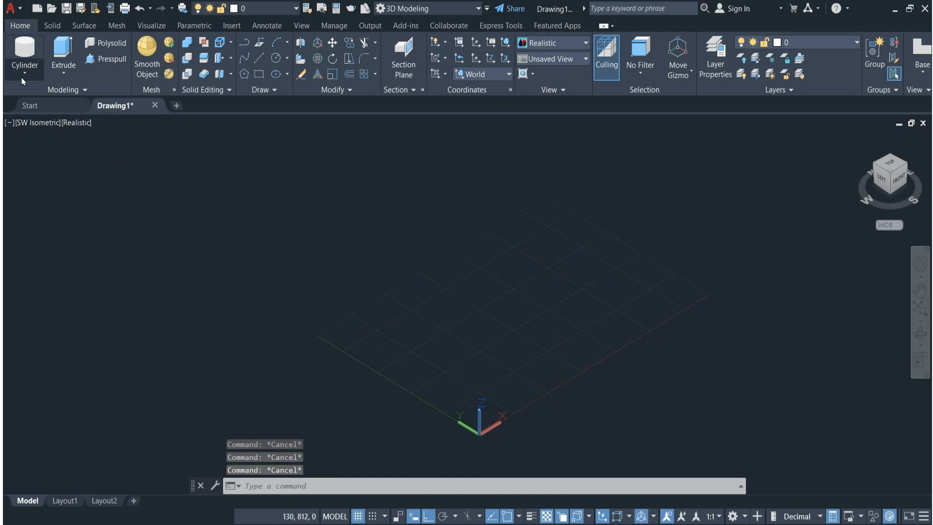
Create a solid cone with a 50 mm base radius and 100 mm height near the middle of the grid.
click(23, 78)
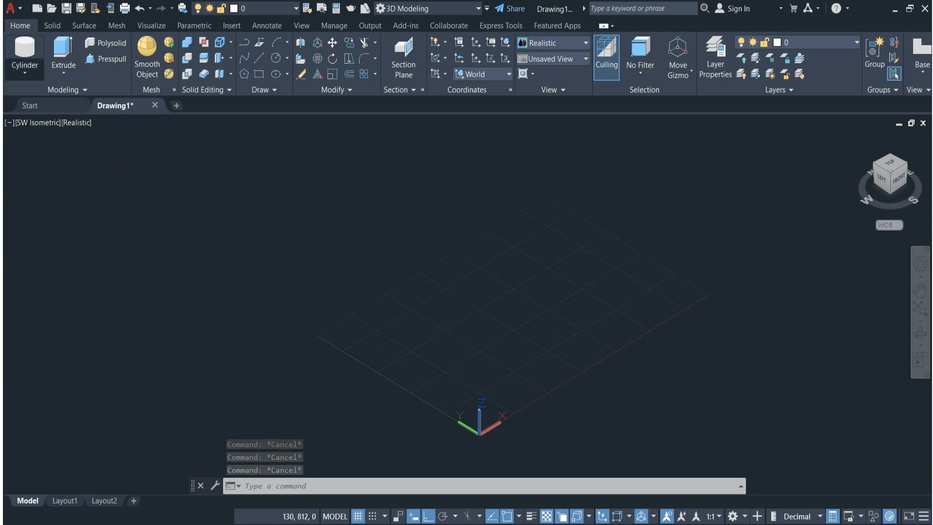
click(25, 73)
click(36, 151)
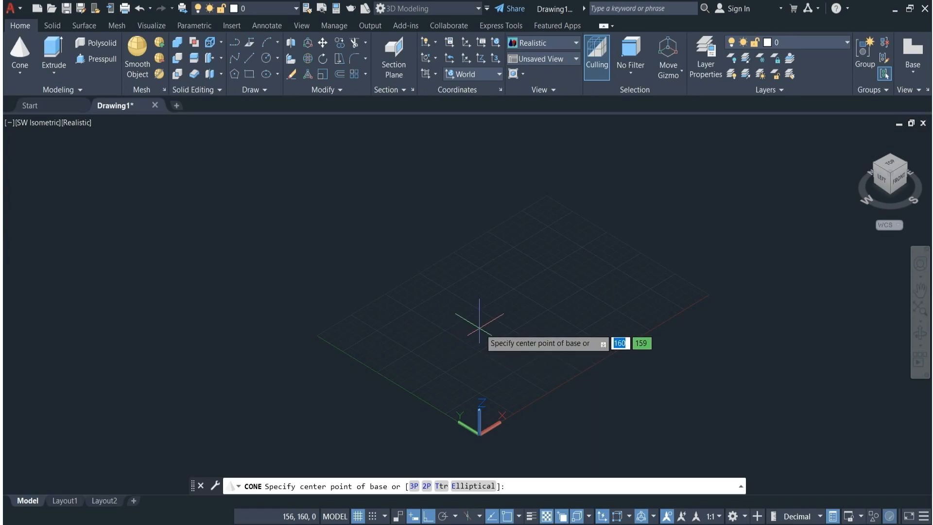
click(499, 325)
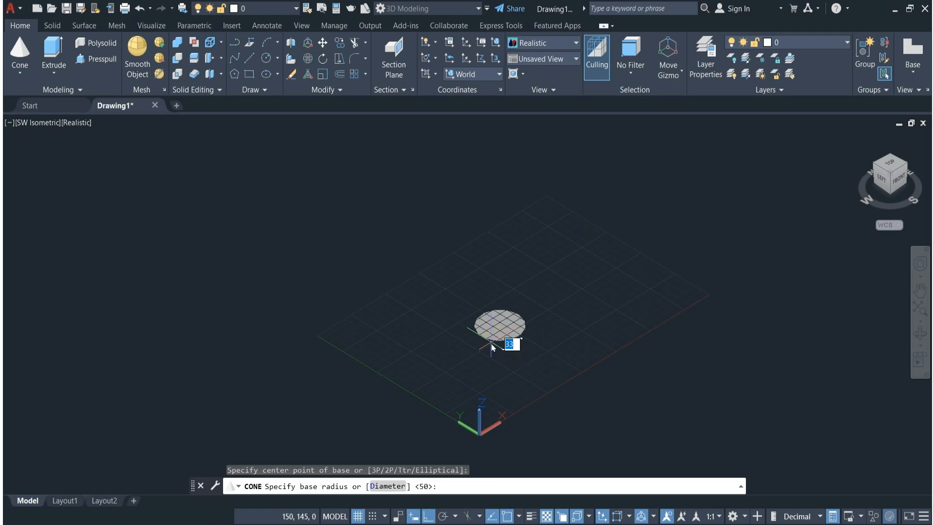
text(50)
key(Return)
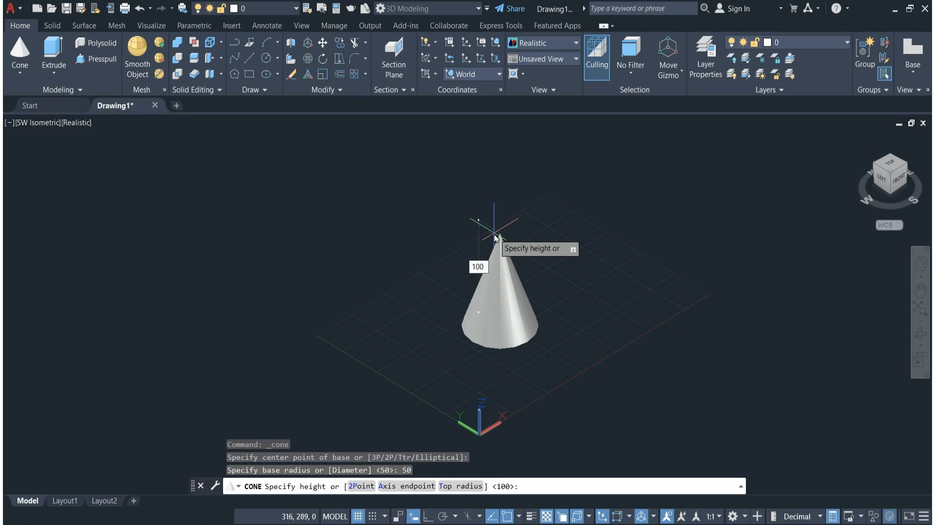
key(Return)
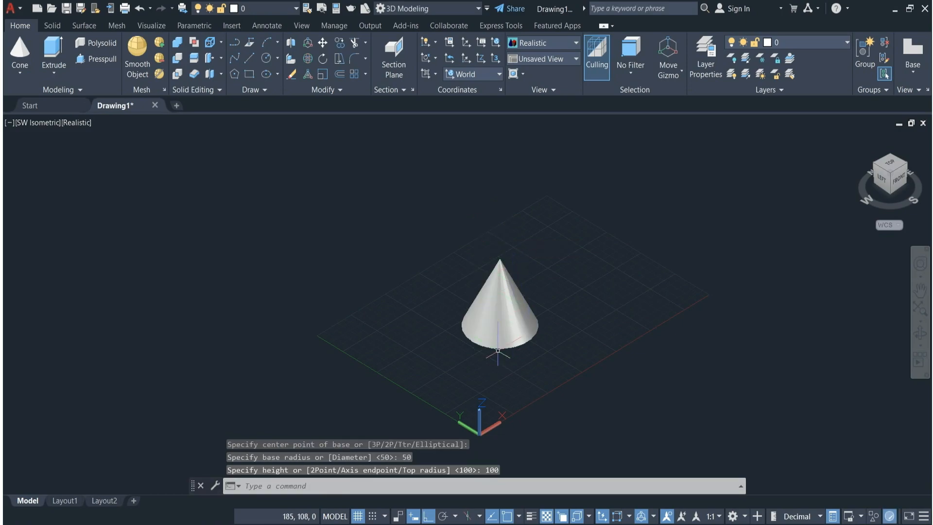
Create a solid sphere with a 50 mm radius on the grid beside the cone, farther along the X direction.
click(20, 73)
click(35, 177)
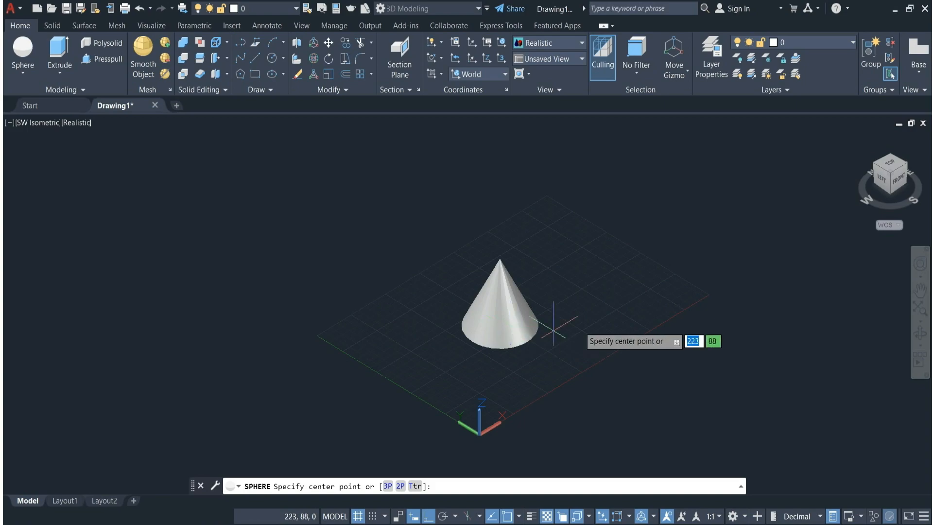
scroll(601, 302, up, 3)
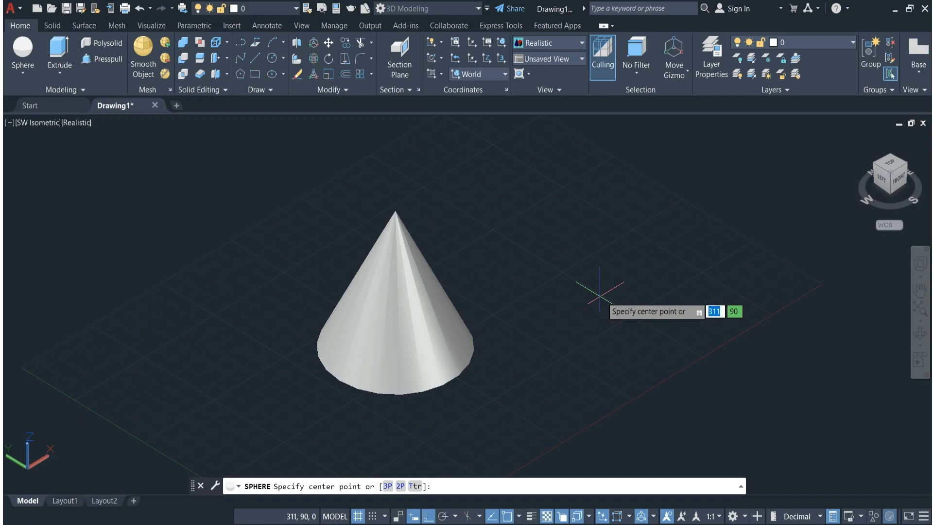
click(601, 295)
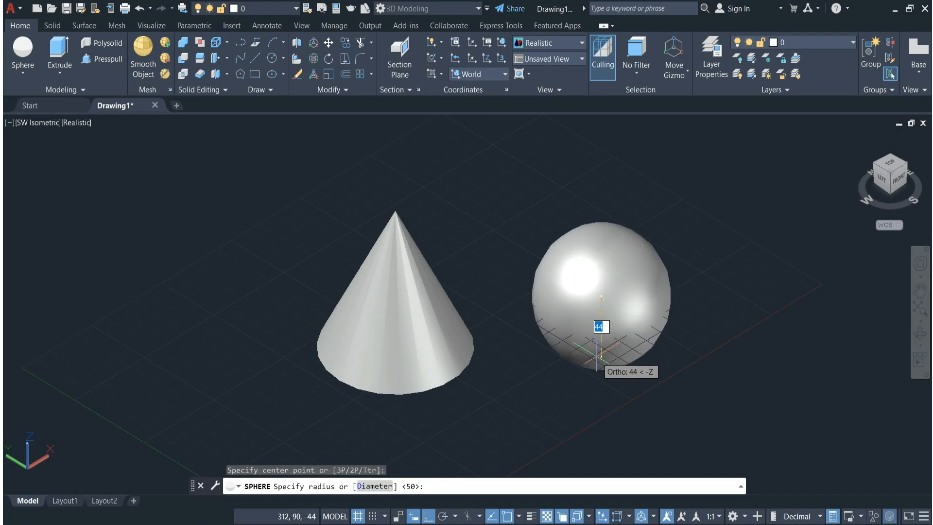
text(5)
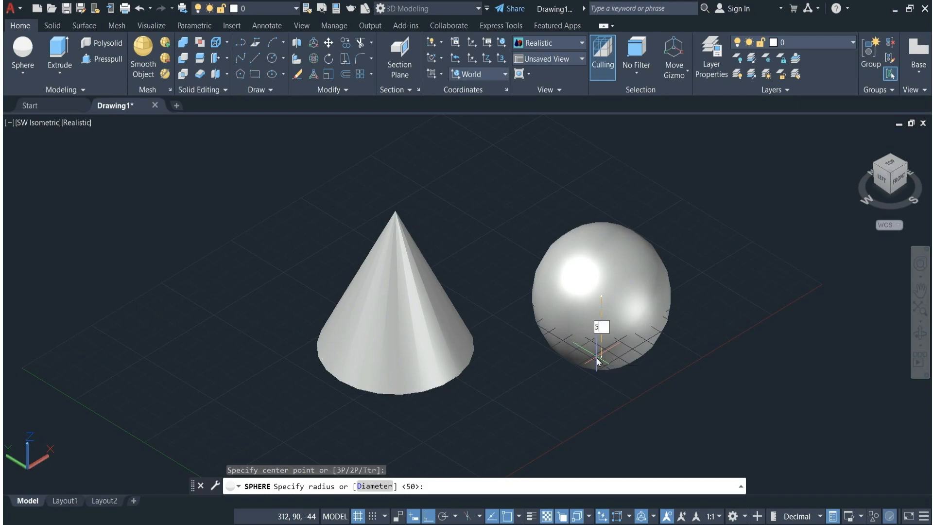
text(0)
key(Return)
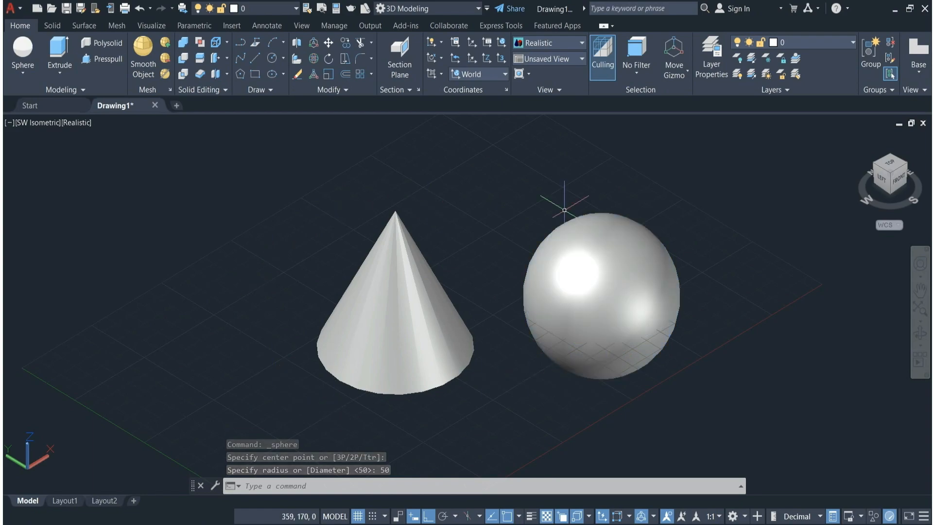
Create a solid pyramid with a 50 mm base radius and 100 mm height near the Y axis, on the cone's side away from the sphere.
scroll(306, 343, down, 2)
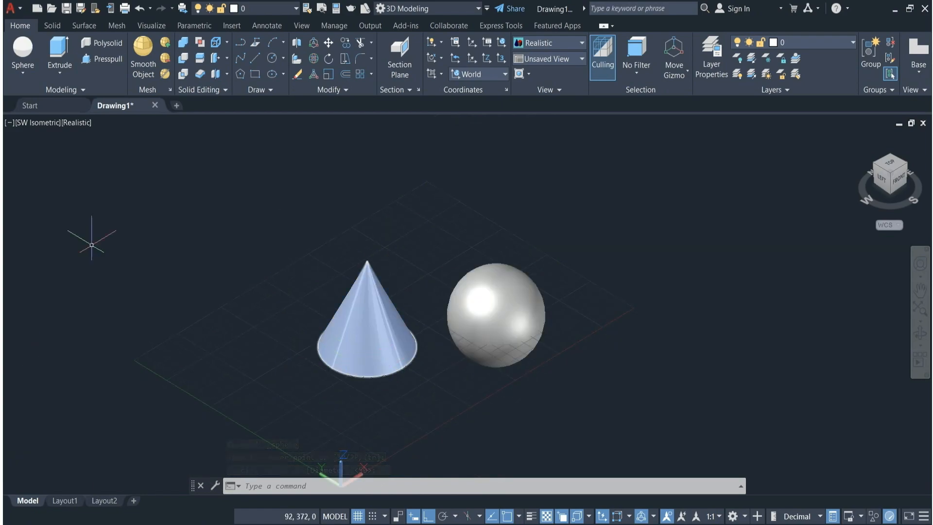
click(23, 78)
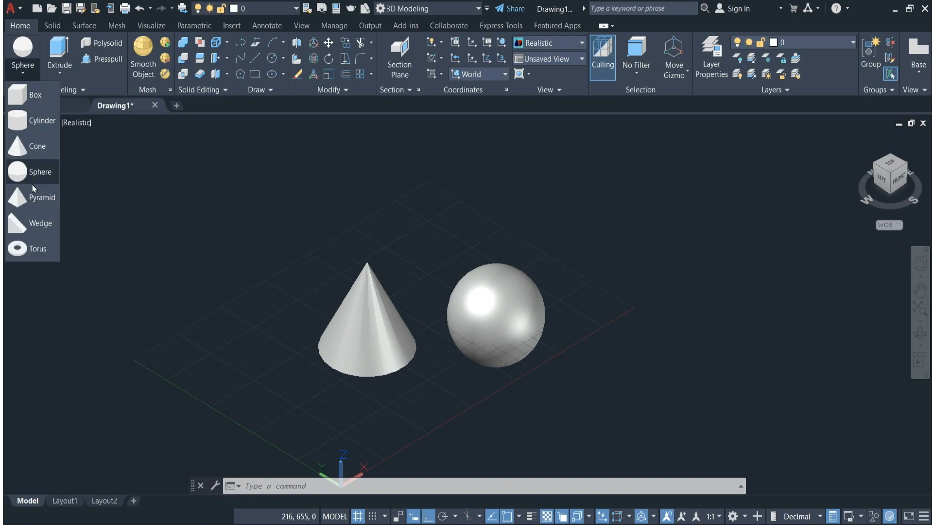
click(34, 197)
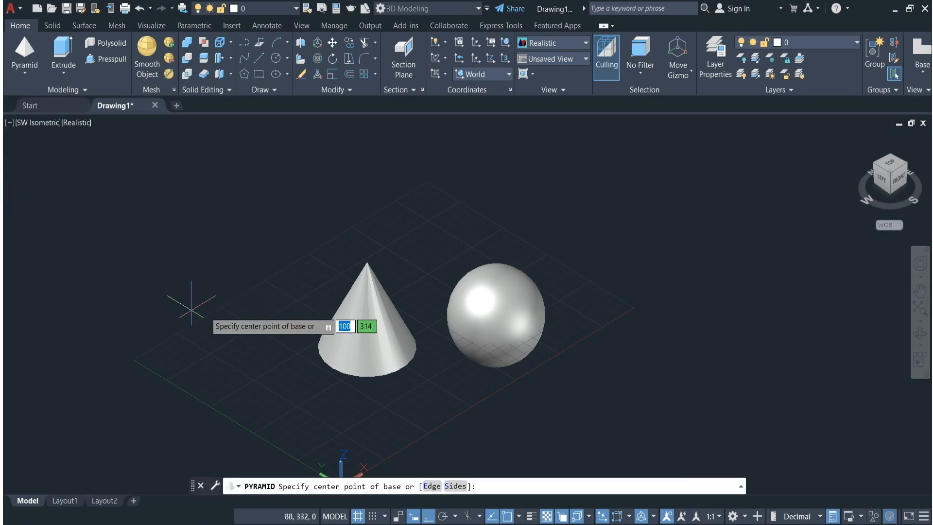
scroll(342, 306, down, 2)
scroll(260, 330, up, 3)
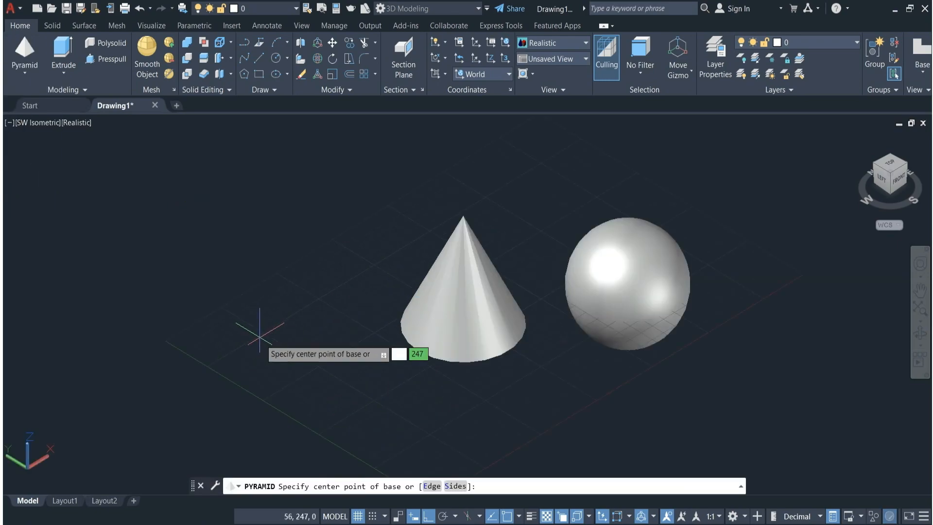
scroll(259, 335, up, 1)
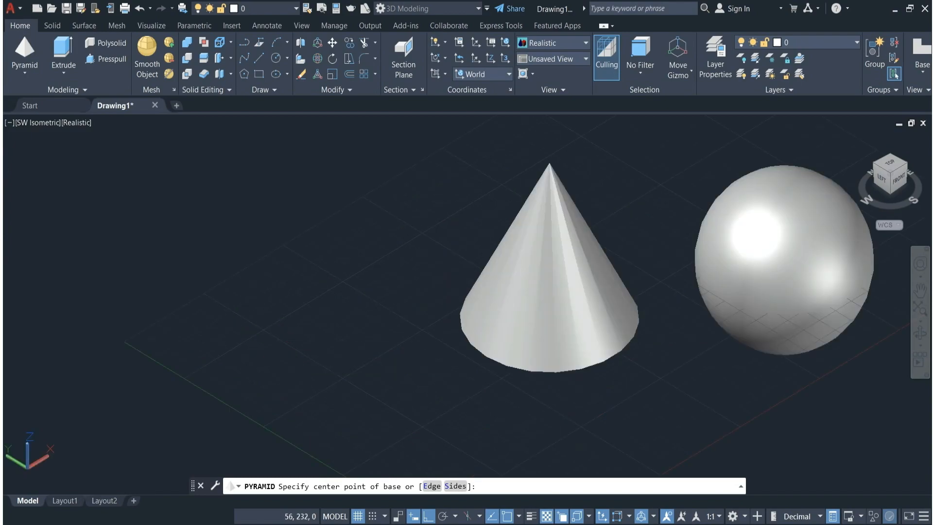
click(274, 348)
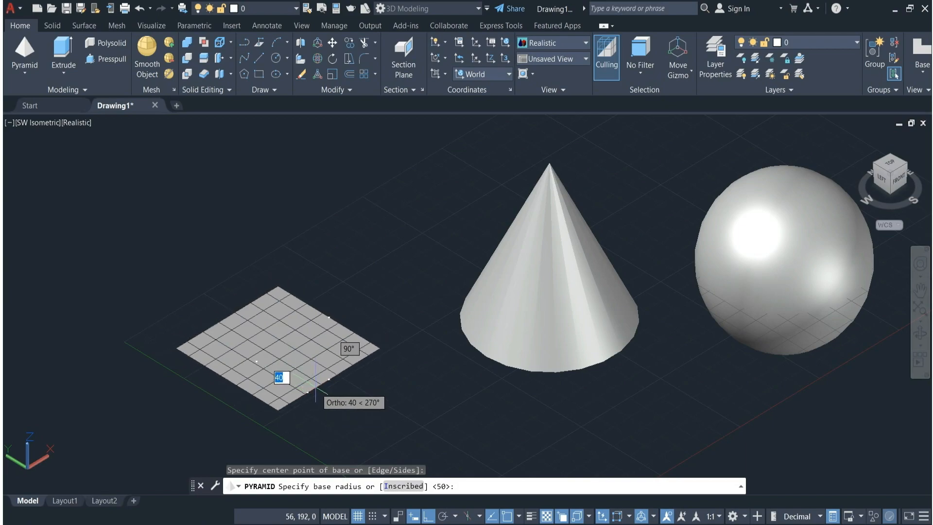
text(5)
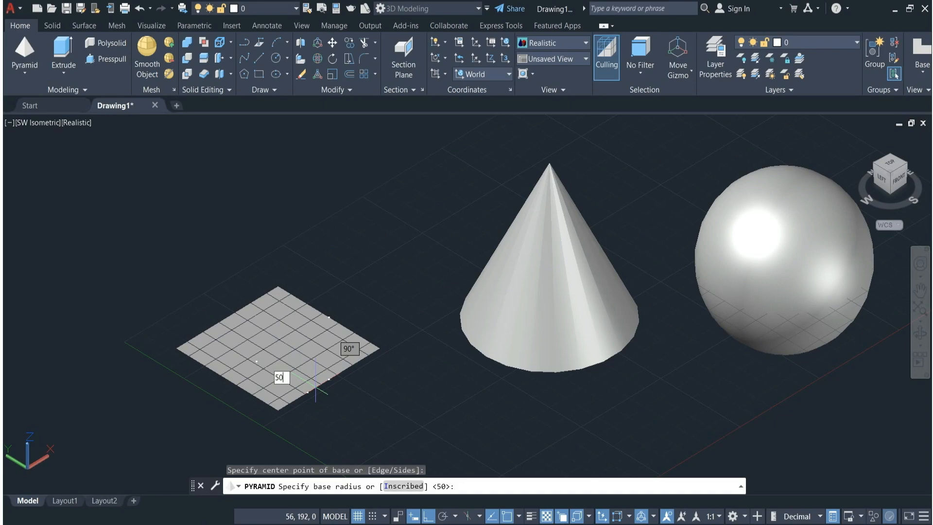
text(0)
key(Return)
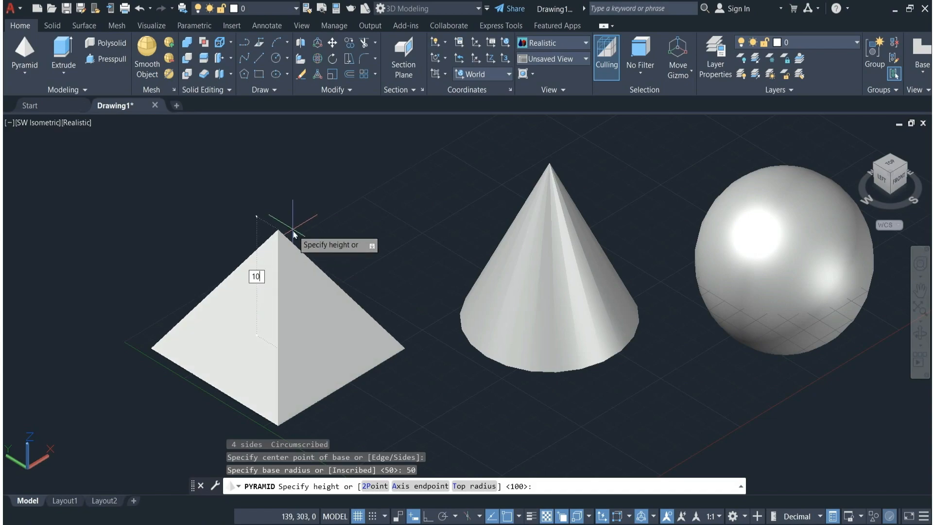
text(100)
key(Return)
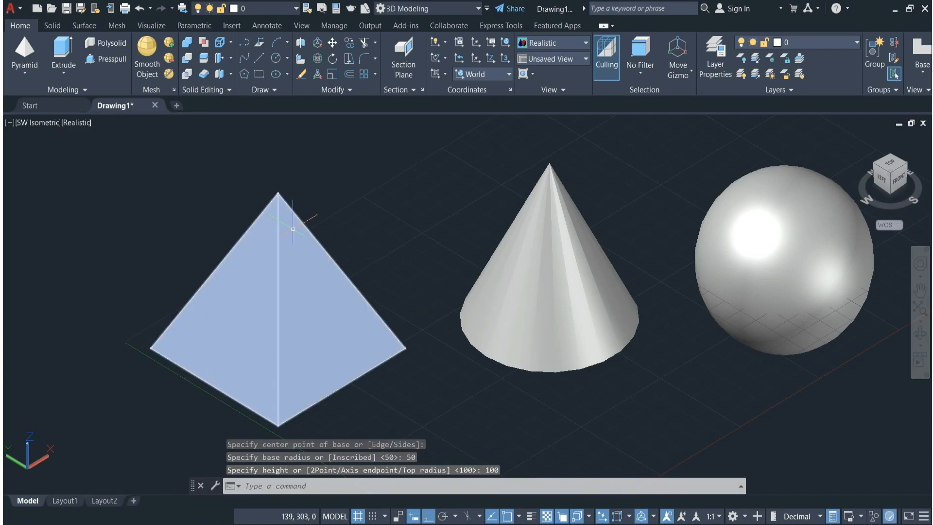
Create a small solid wedge between the cone and the origin, with a freehand base and a height a little under 60 mm.
scroll(507, 396, down, 4)
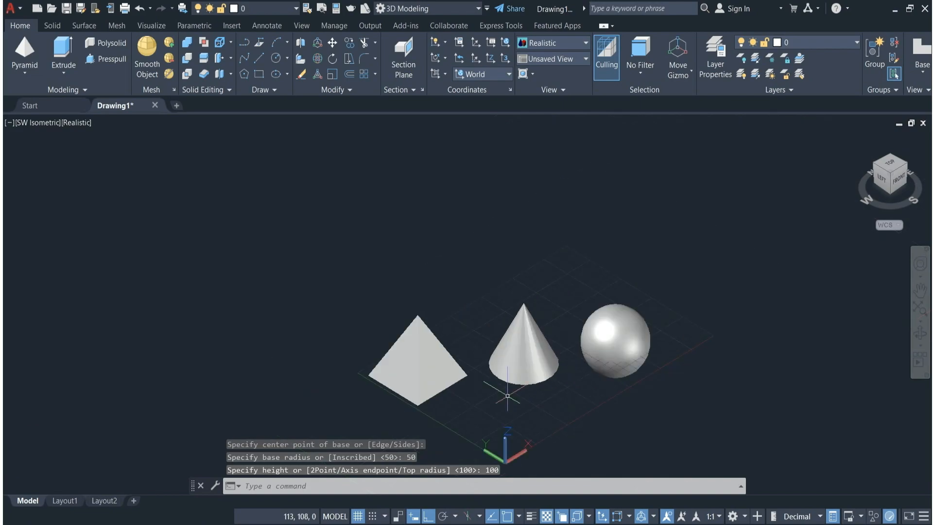
scroll(578, 275, up, 3)
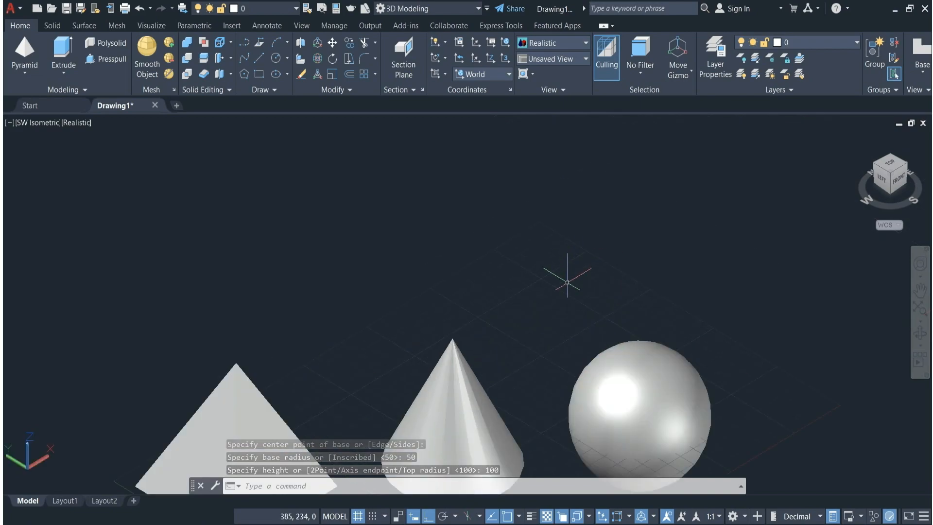
click(23, 76)
click(25, 221)
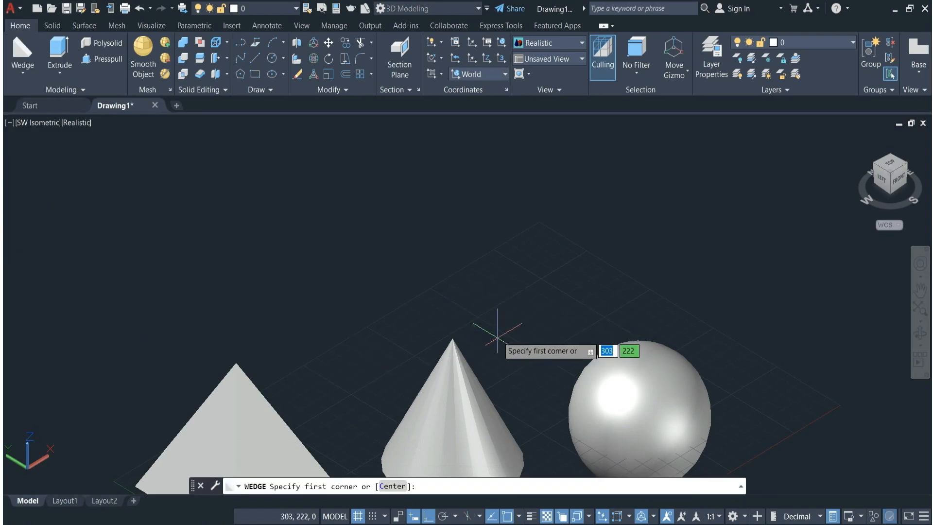
scroll(509, 270, down, 4)
scroll(471, 406, up, 4)
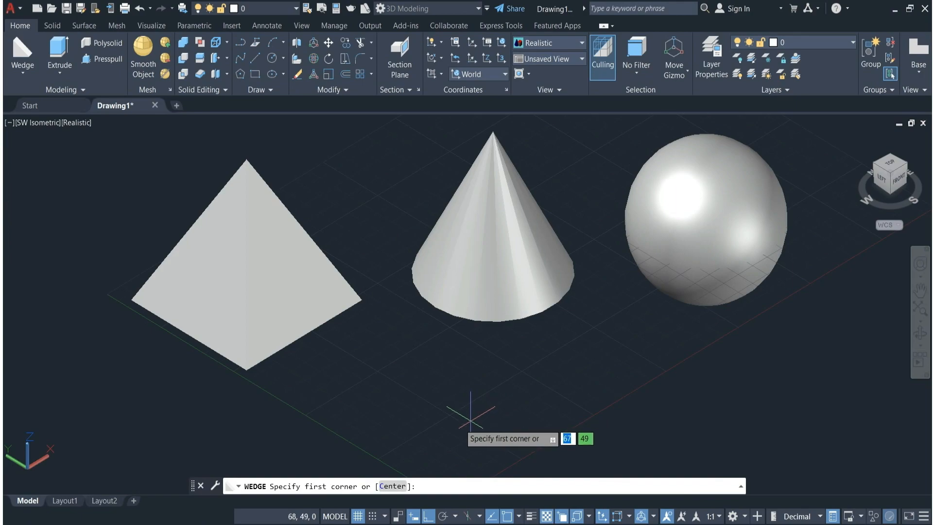
click(423, 409)
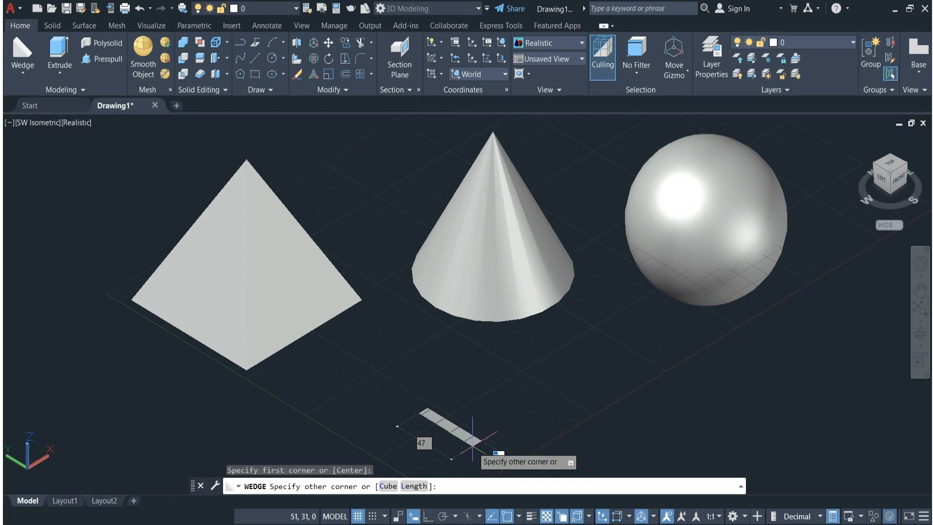
scroll(460, 467, down, 4)
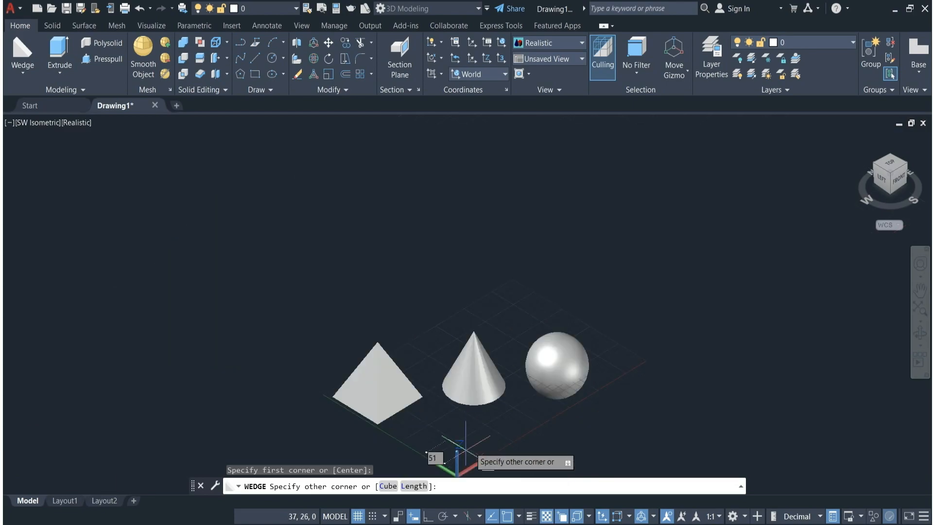
scroll(457, 464, up, 3)
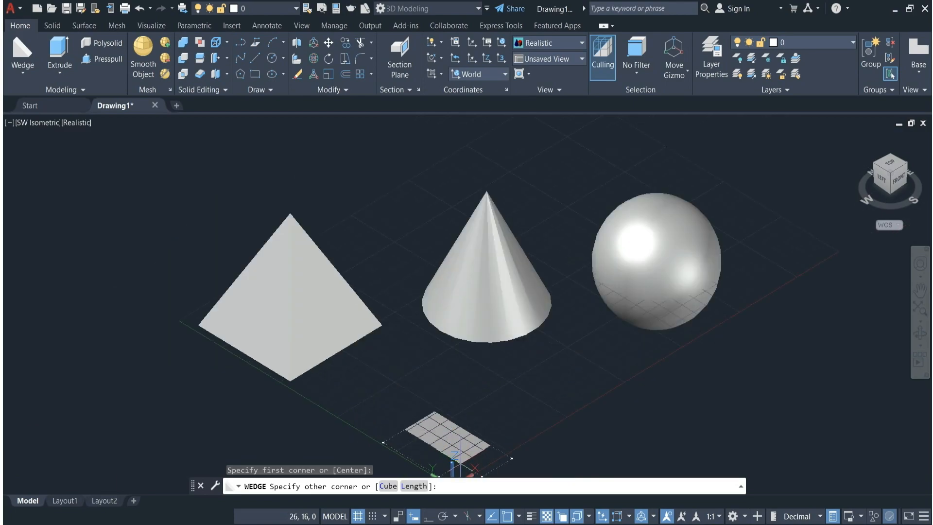
click(459, 462)
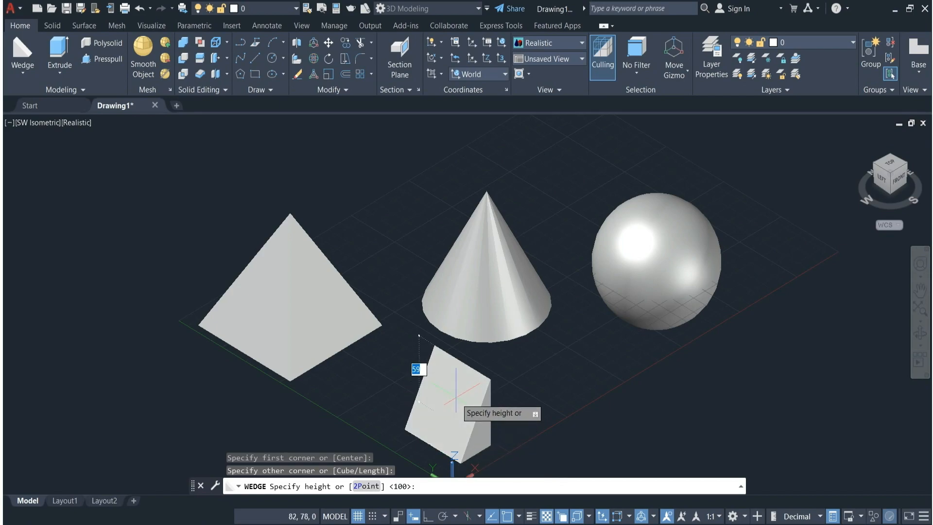
click(456, 402)
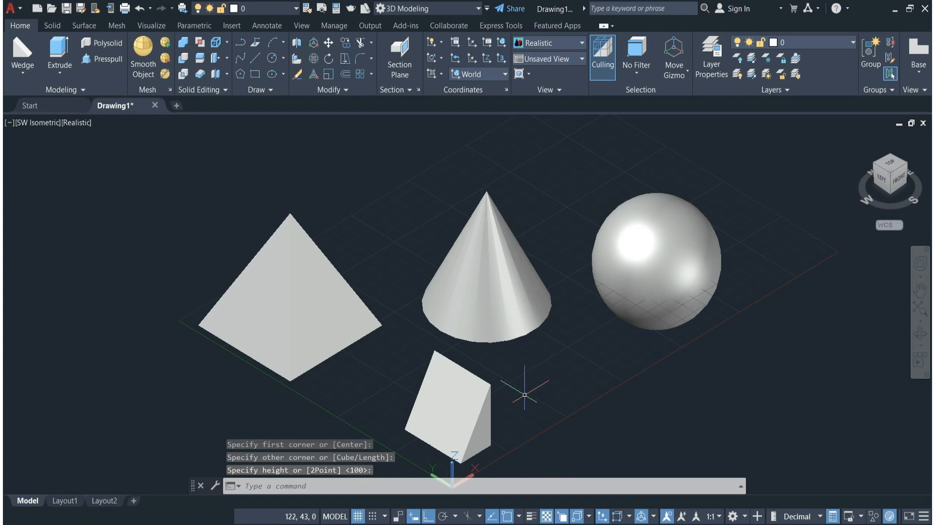
Create a solid torus with a 50 mm radius and 25 mm tube radius, centred behind the cone and sphere at the grid's far side.
scroll(507, 403, down, 2)
scroll(491, 411, up, 5)
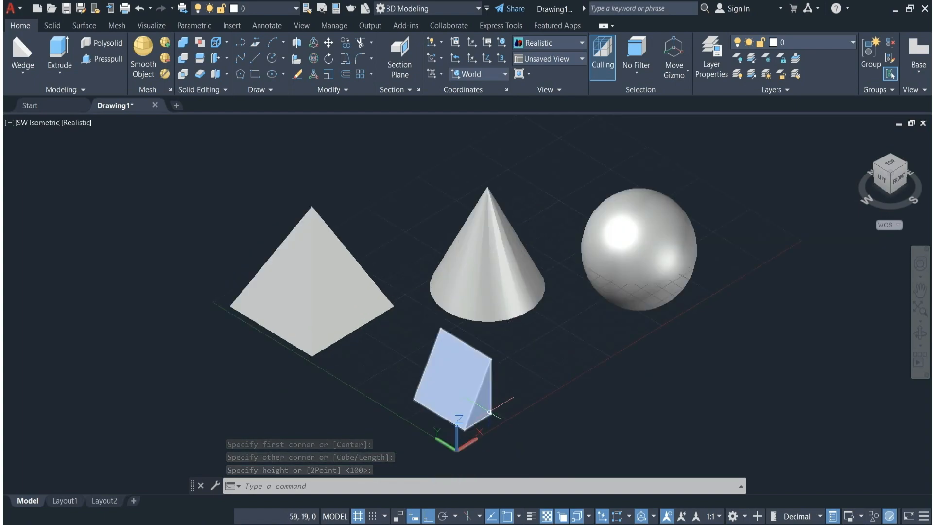
scroll(489, 412, down, 4)
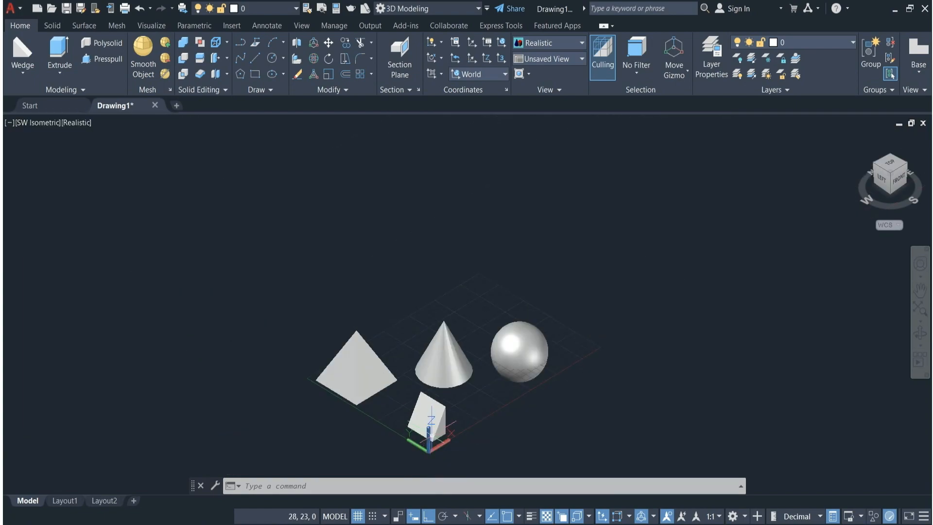
scroll(453, 379, up, 2)
click(25, 72)
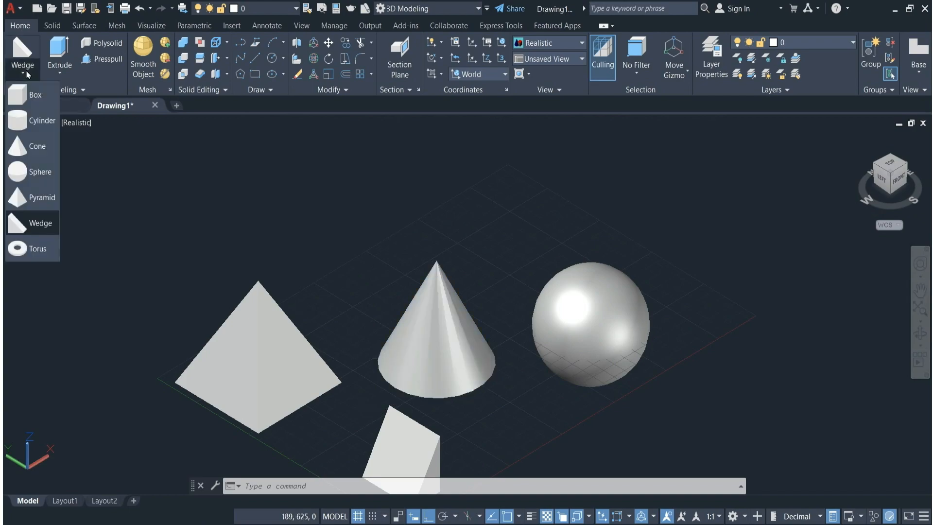
click(35, 248)
scroll(489, 226, up, 3)
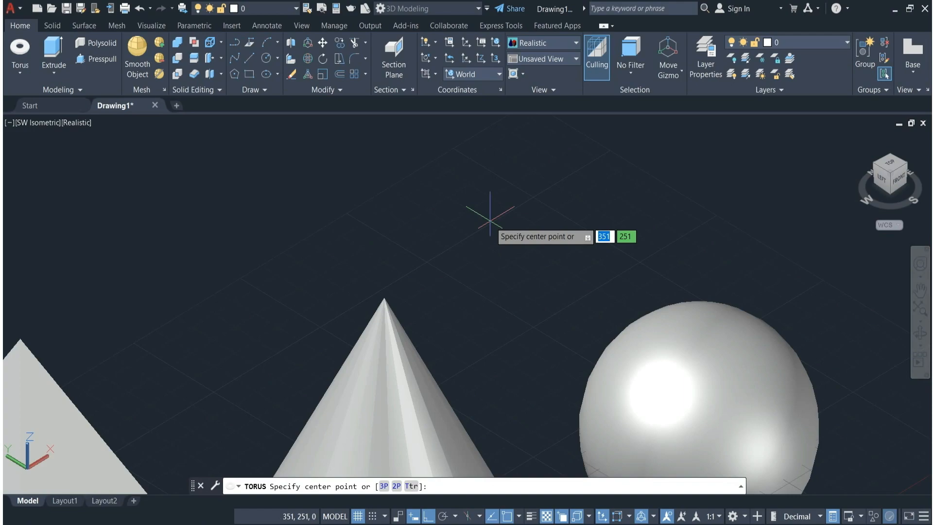
click(525, 222)
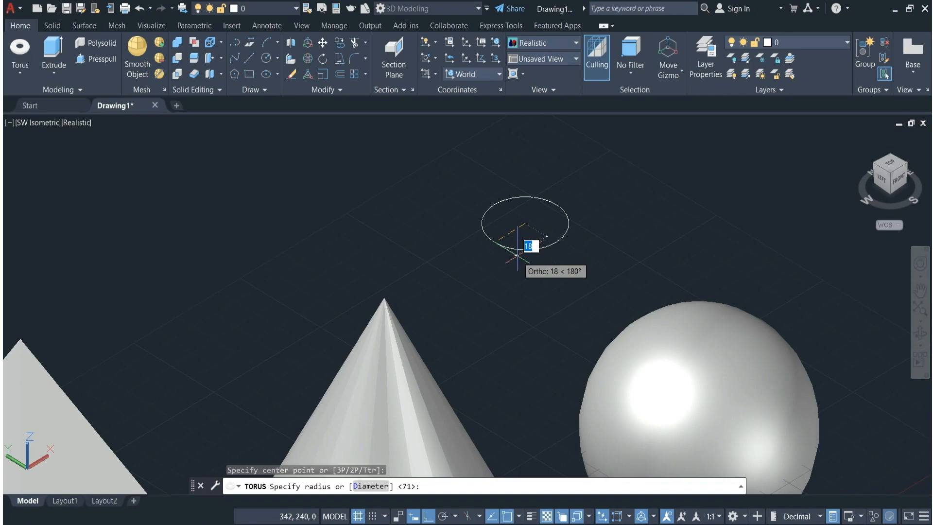
text(5)
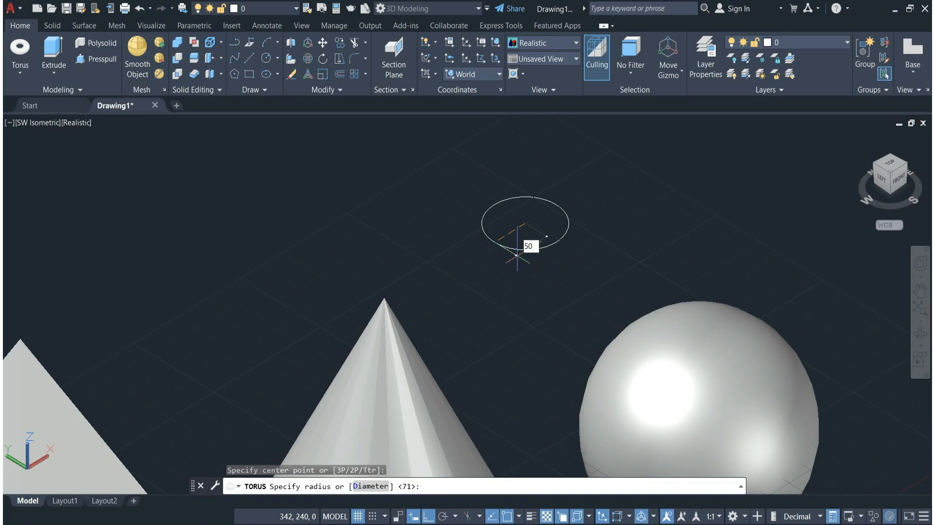
text(0)
key(Return)
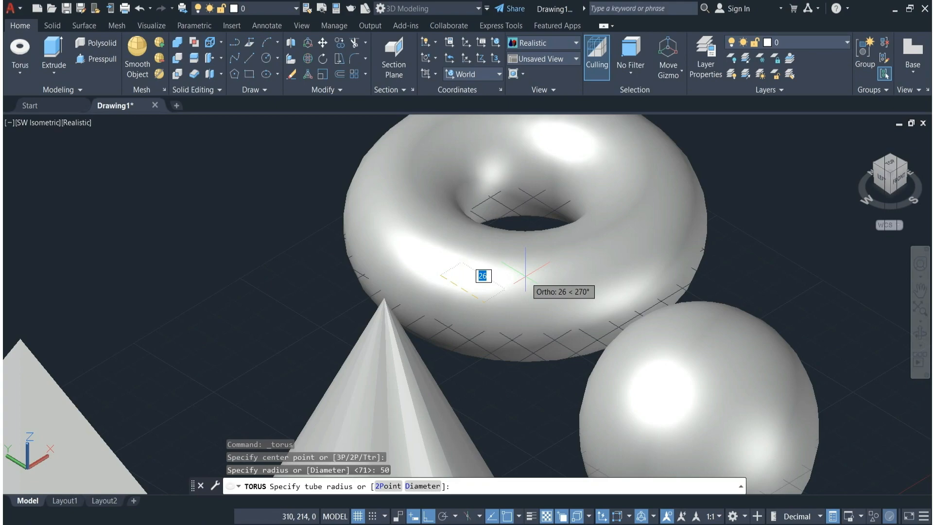
text(2)
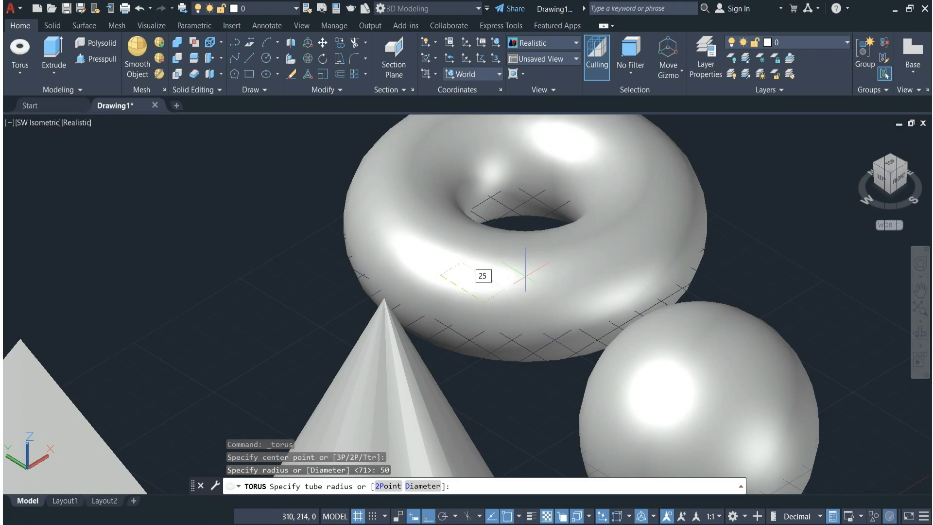
text(5)
key(Return)
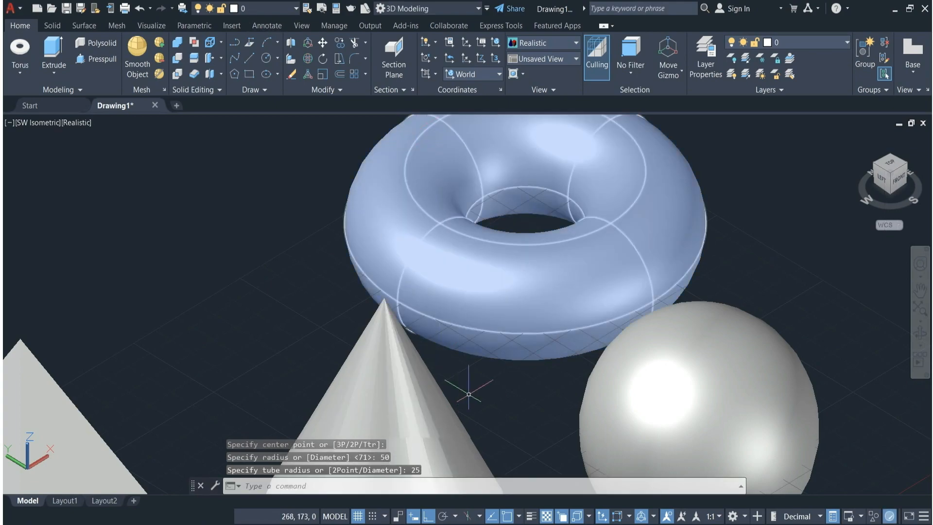
Orbit to a low side view to inspect the five solids and restore the SW Isometric view.
scroll(510, 307, down, 6)
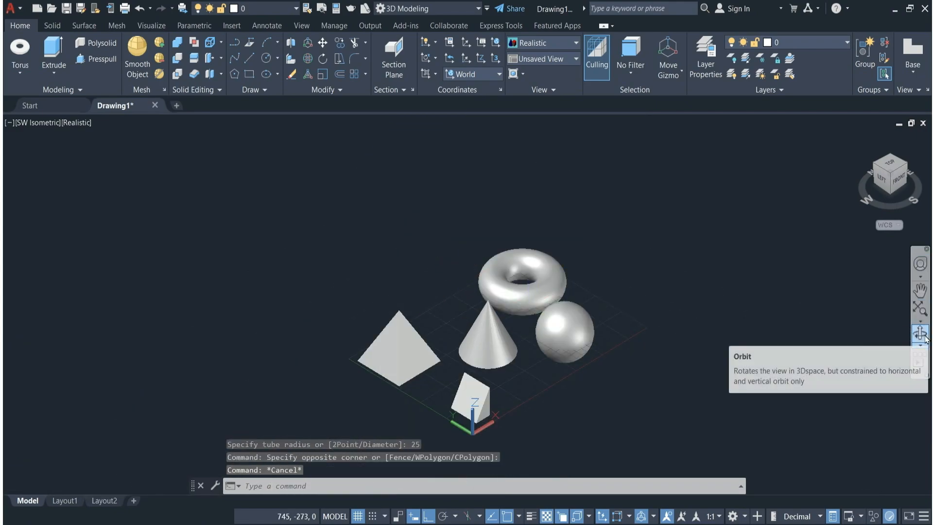
click(919, 334)
drag(714, 321, 698, 270)
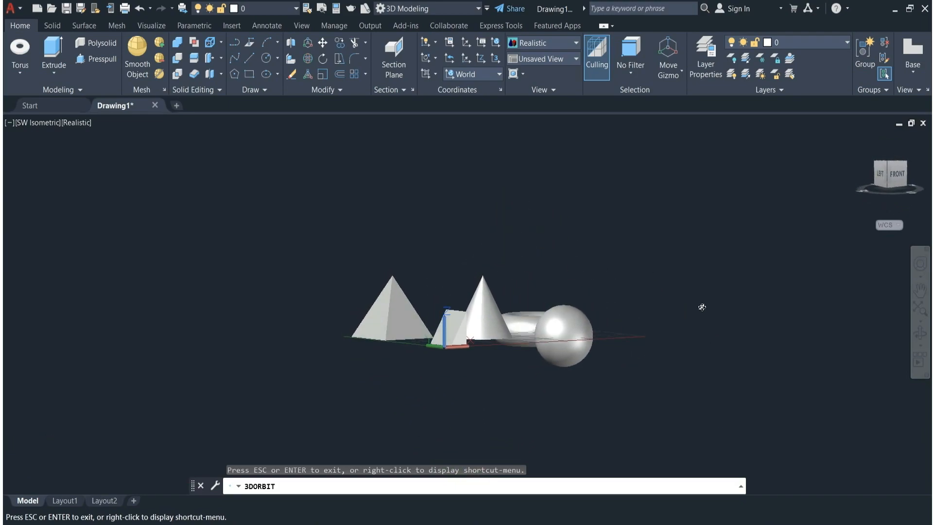
key(Escape)
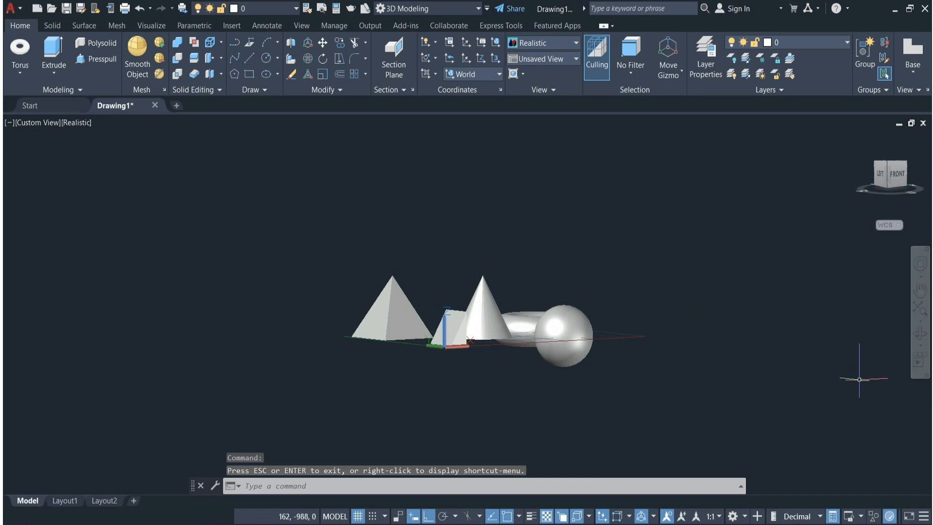
click(37, 122)
click(50, 225)
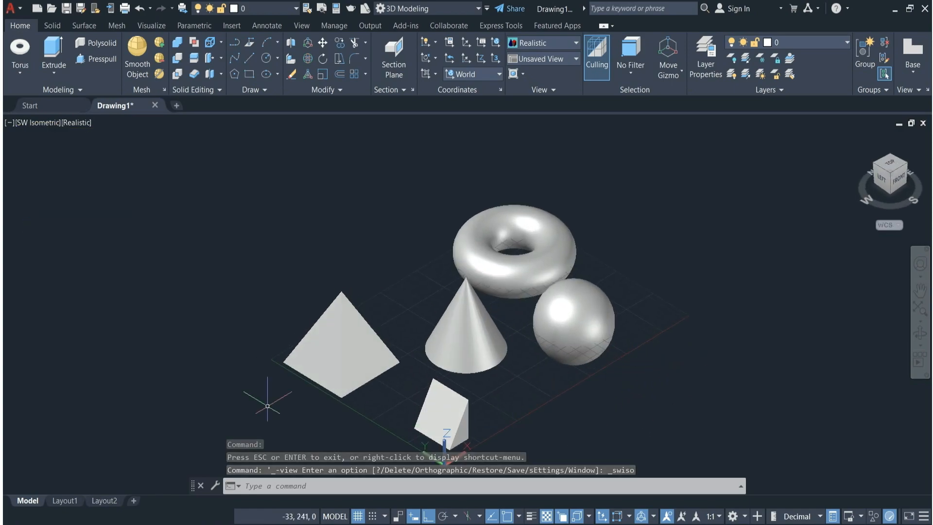
scroll(486, 388, down, 3)
scroll(540, 368, up, 3)
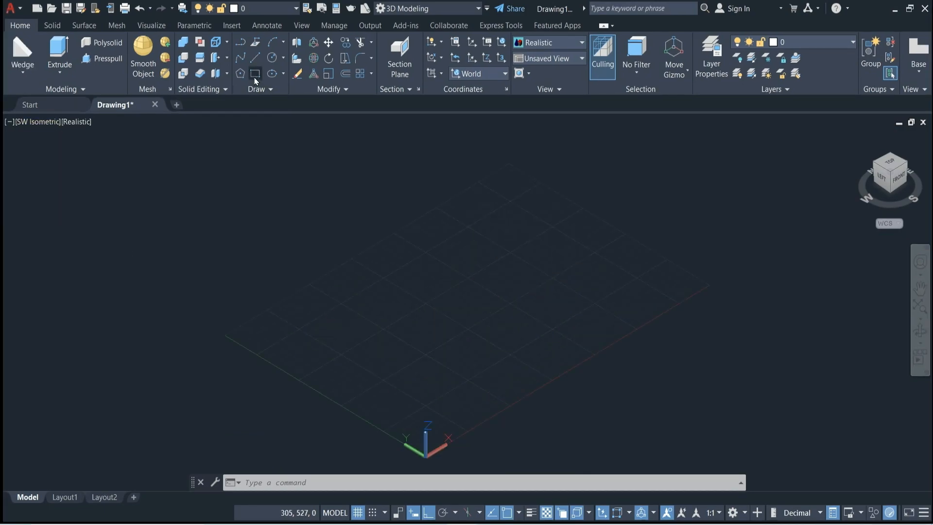
Draw a 100 by 30 mm rectangle near the middle of the grid, with its long side along the X axis.
click(255, 77)
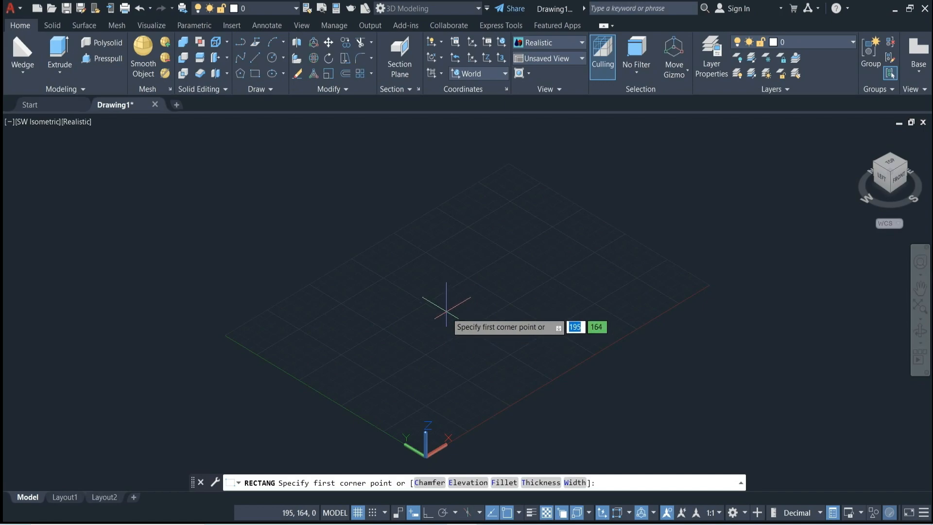
click(430, 309)
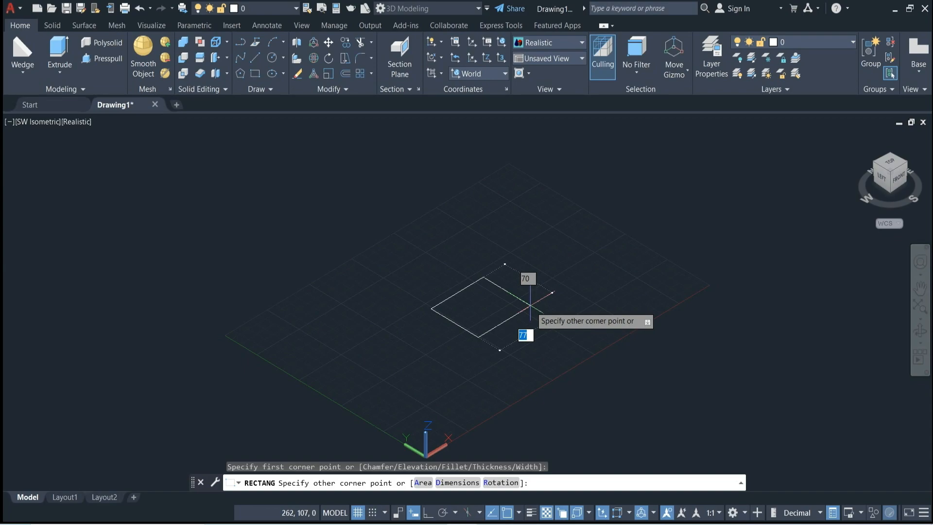
text(100)
key(Tab)
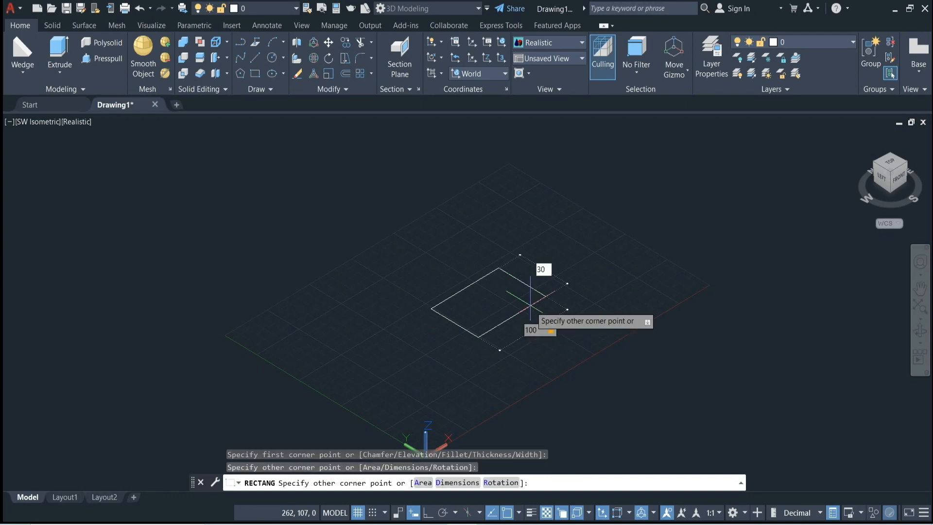
key(Return)
scroll(481, 303, up, 3)
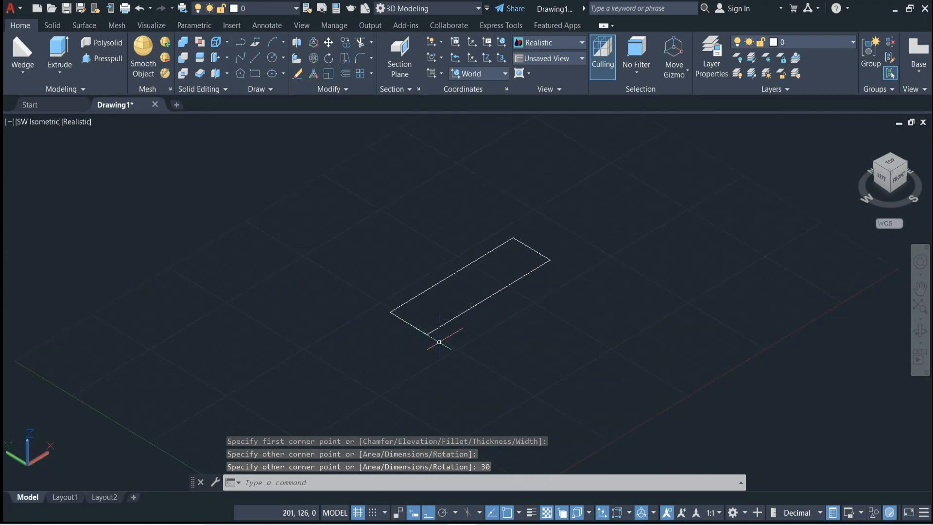
Extrude the rectangle upward into a solid with a height of 50 mm.
click(466, 310)
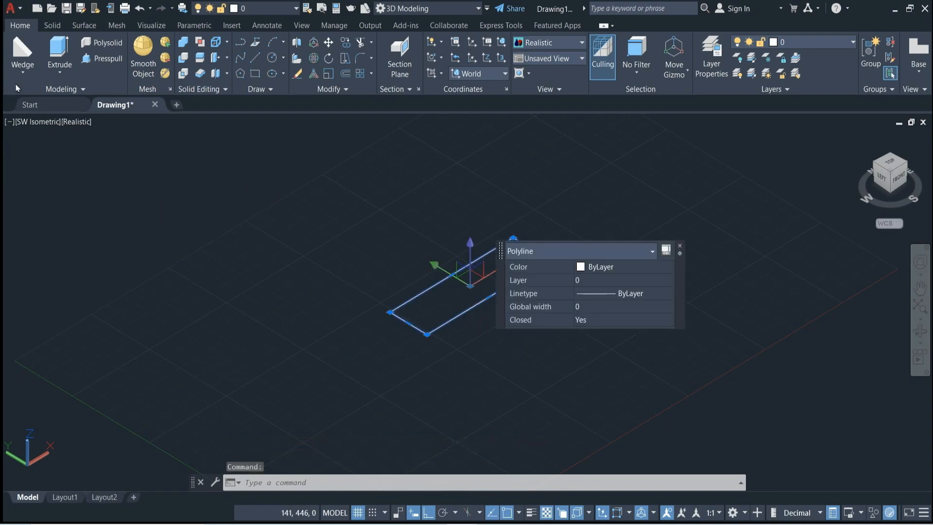
click(53, 50)
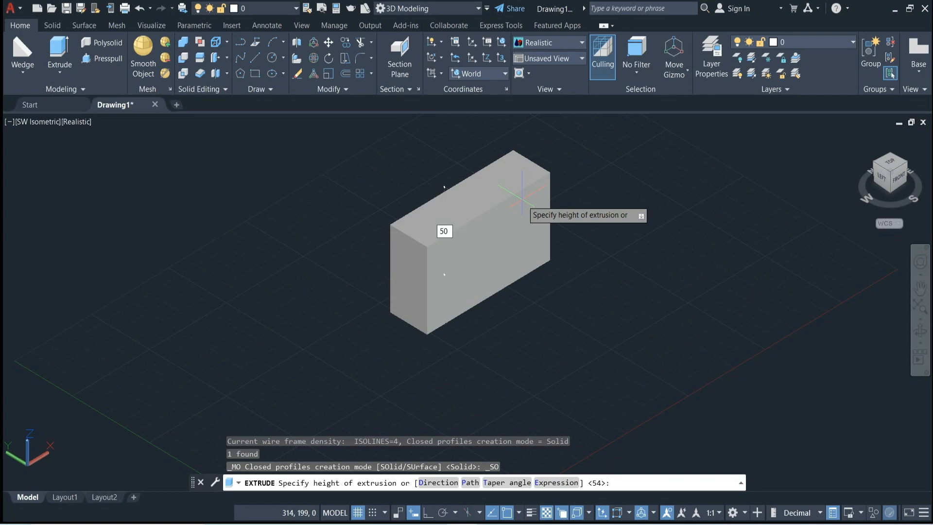
text(50)
key(Return)
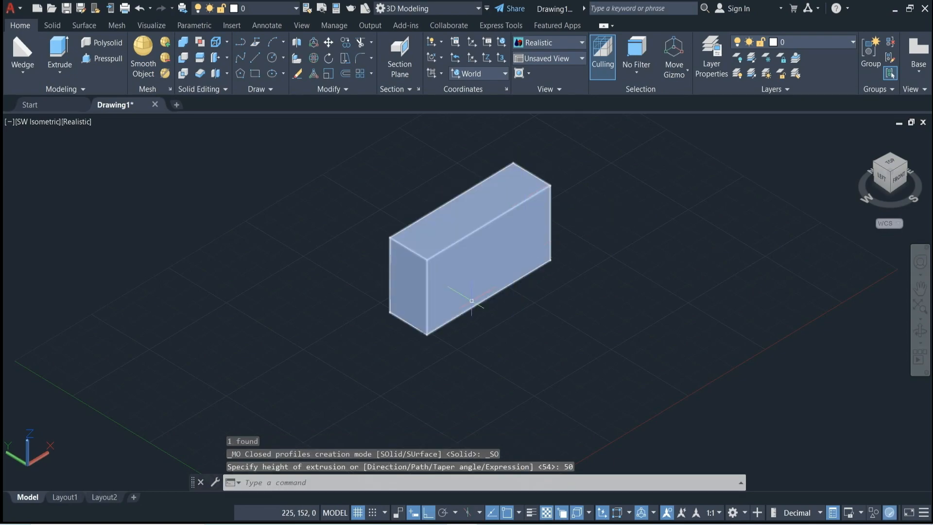
Draw a circle with a 50 mm radius on the ground plane, off the extruded box's short end towards the Y axis.
scroll(497, 331, down, 2)
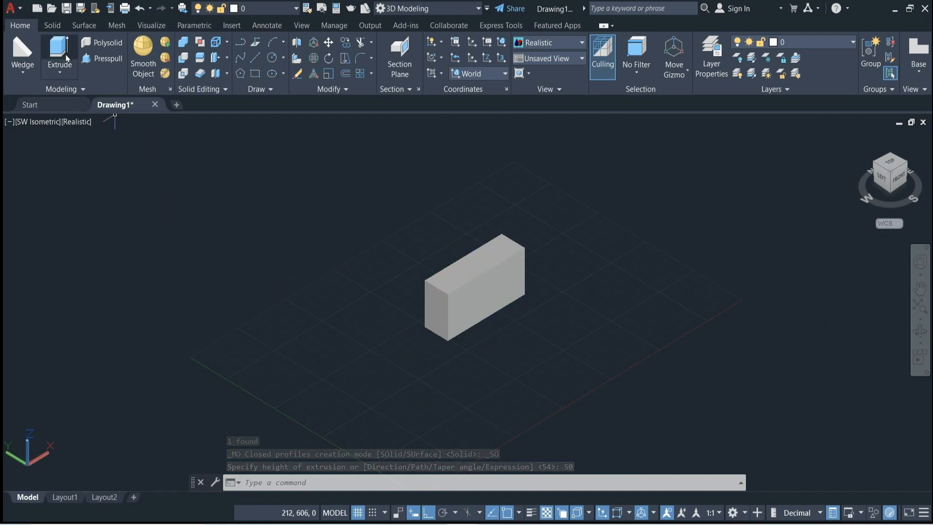
scroll(525, 330, down, 2)
scroll(536, 336, up, 1)
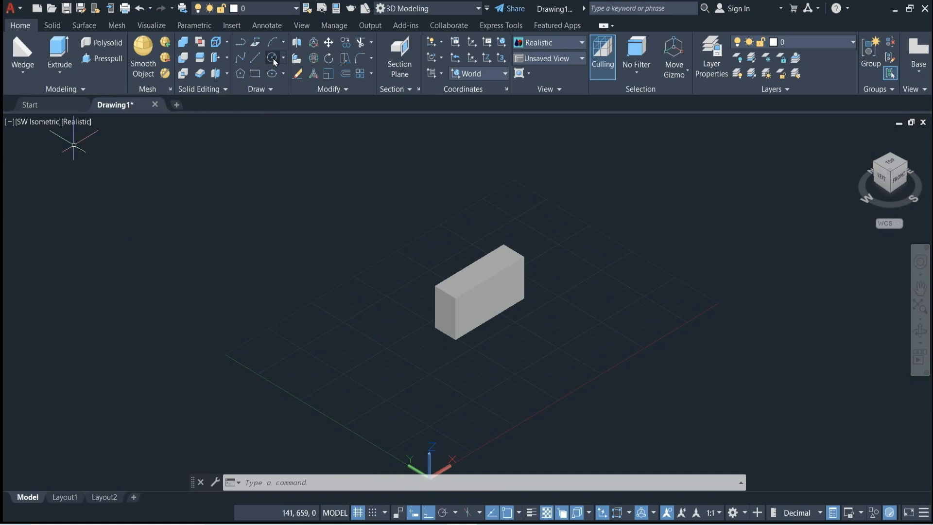
click(273, 59)
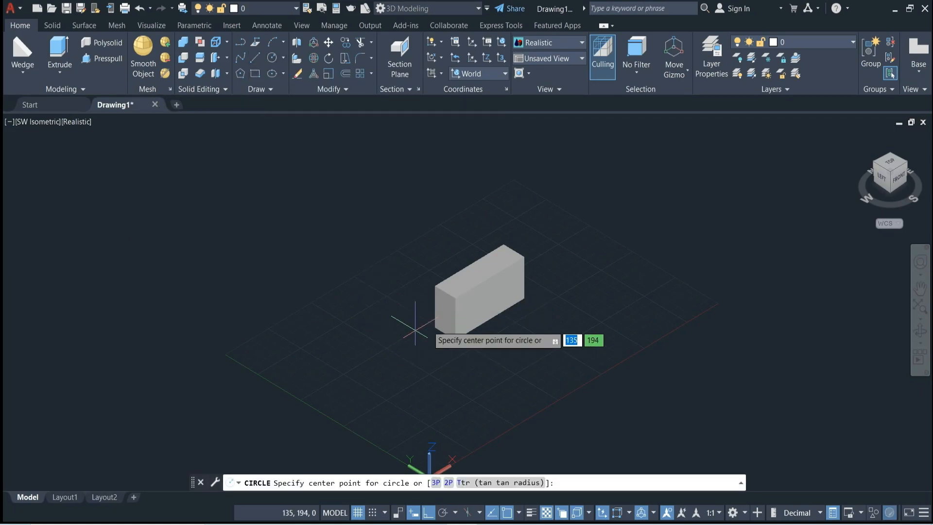
scroll(437, 357, up, 3)
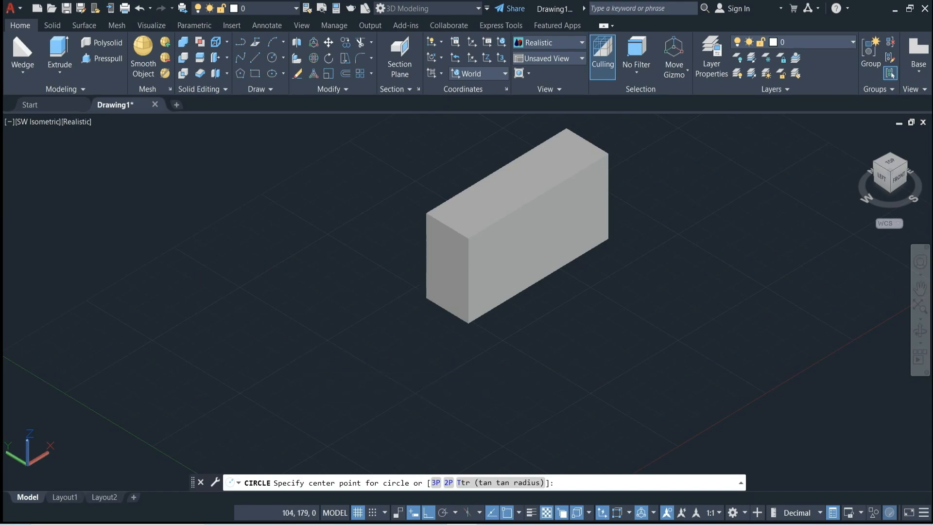
click(310, 365)
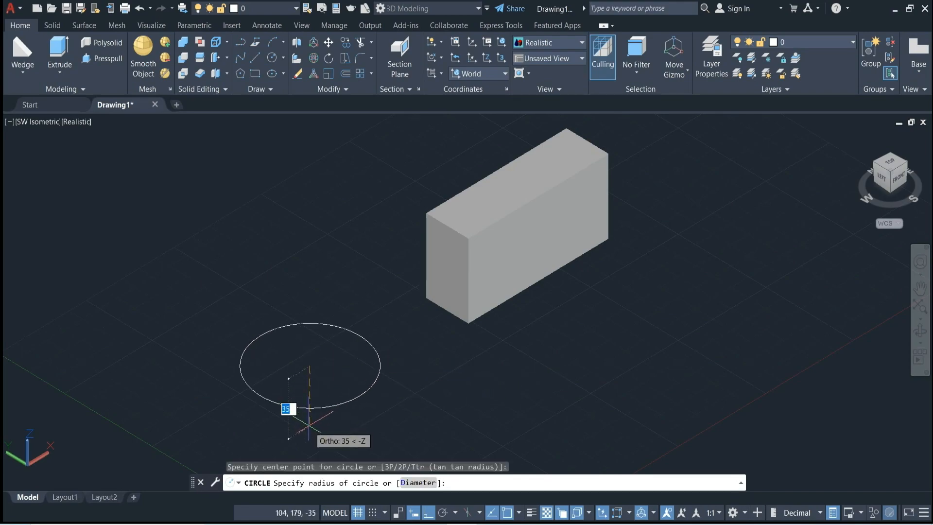
text(5)
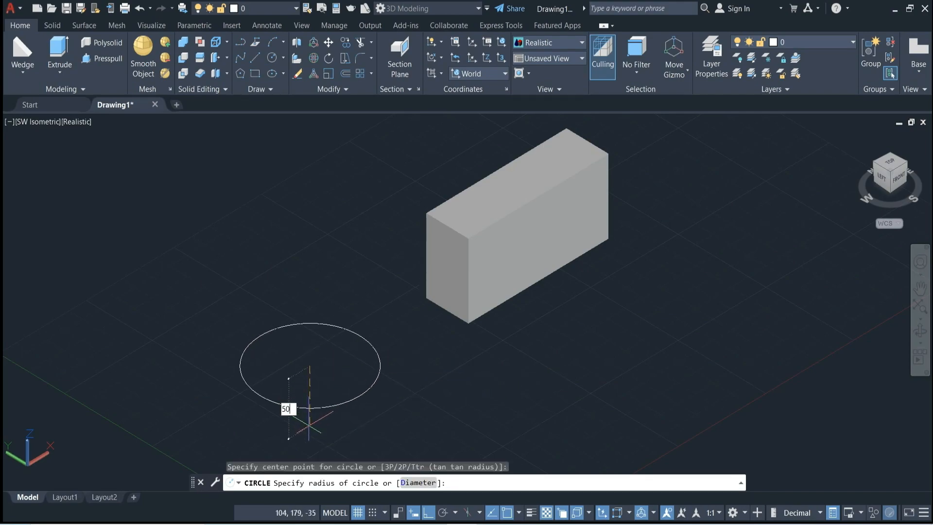
text(0)
key(Return)
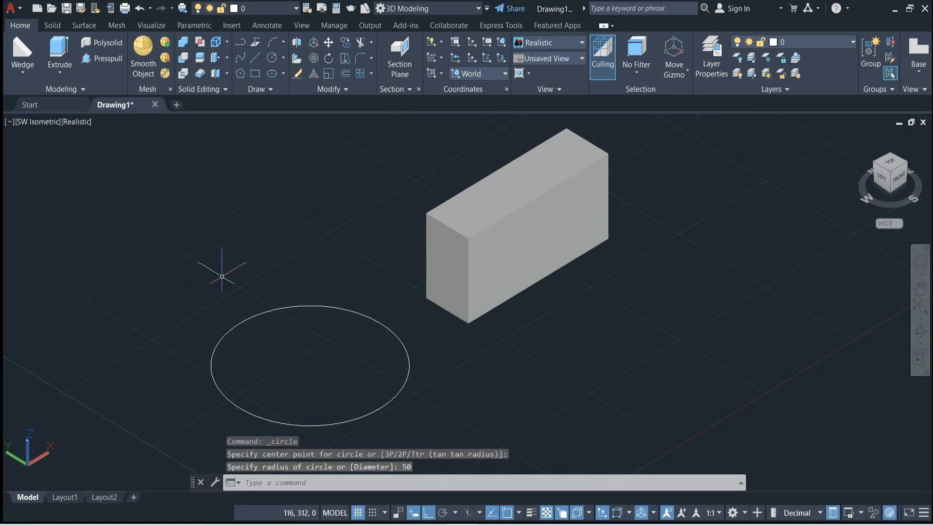
Extrude the circle upward into a solid cylinder with a height of 100 mm.
click(58, 49)
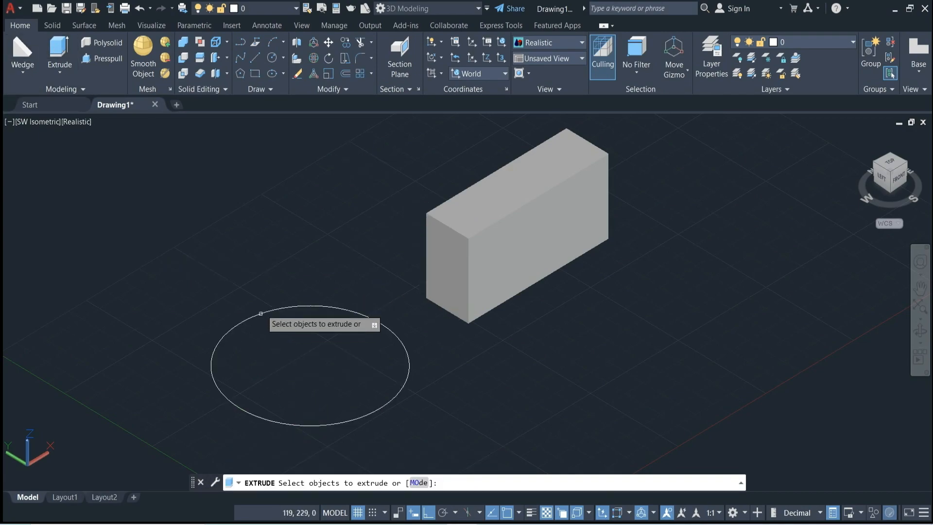
click(262, 311)
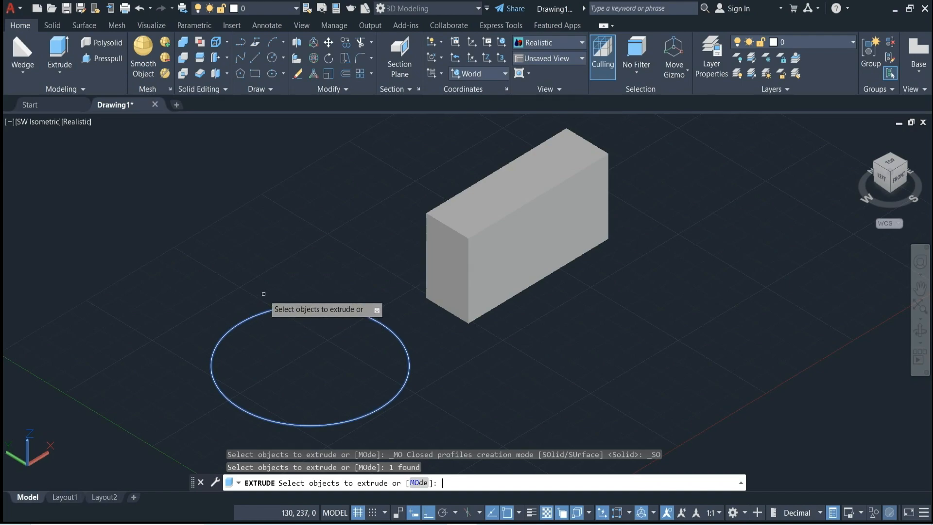
key(Return)
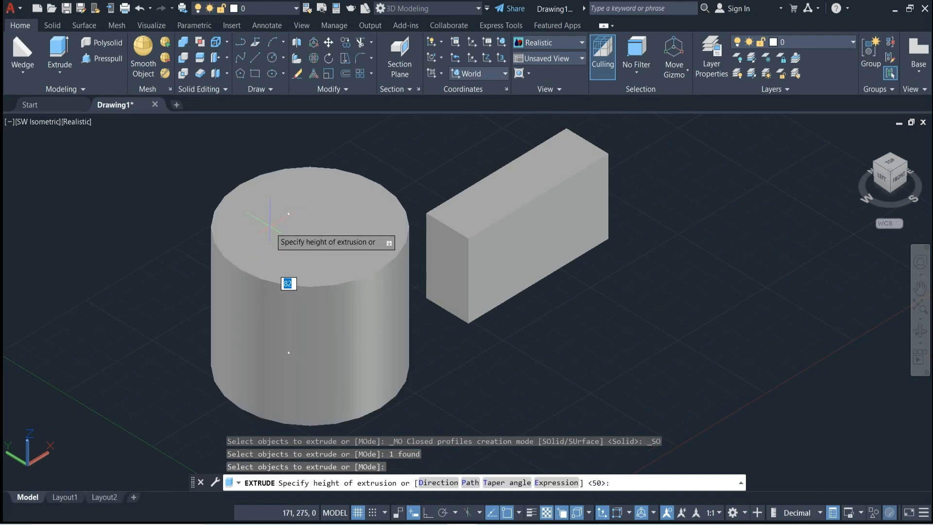
text(100)
key(Return)
scroll(505, 334, down, 4)
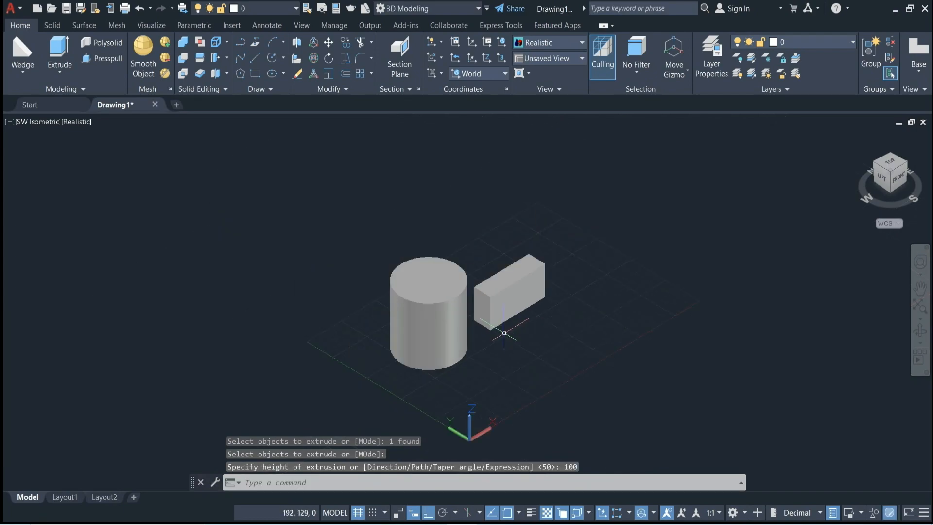
scroll(542, 360, up, 1)
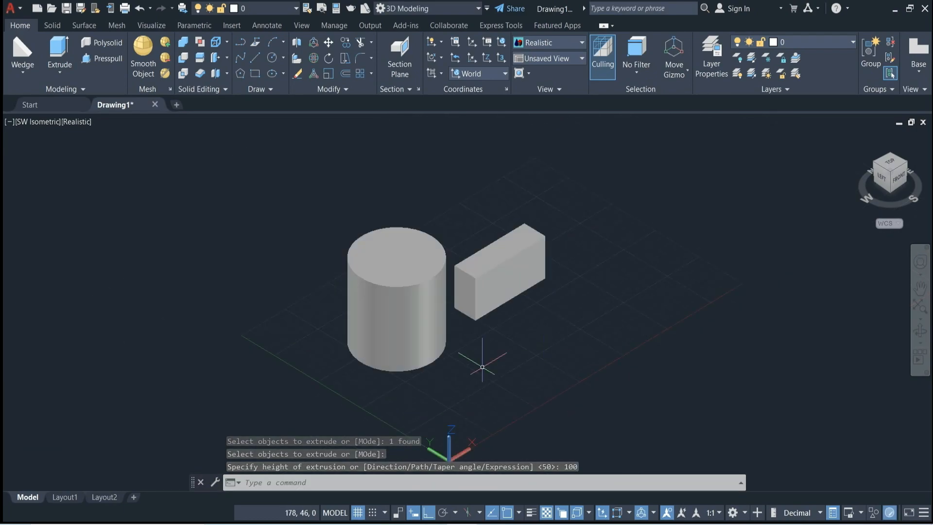